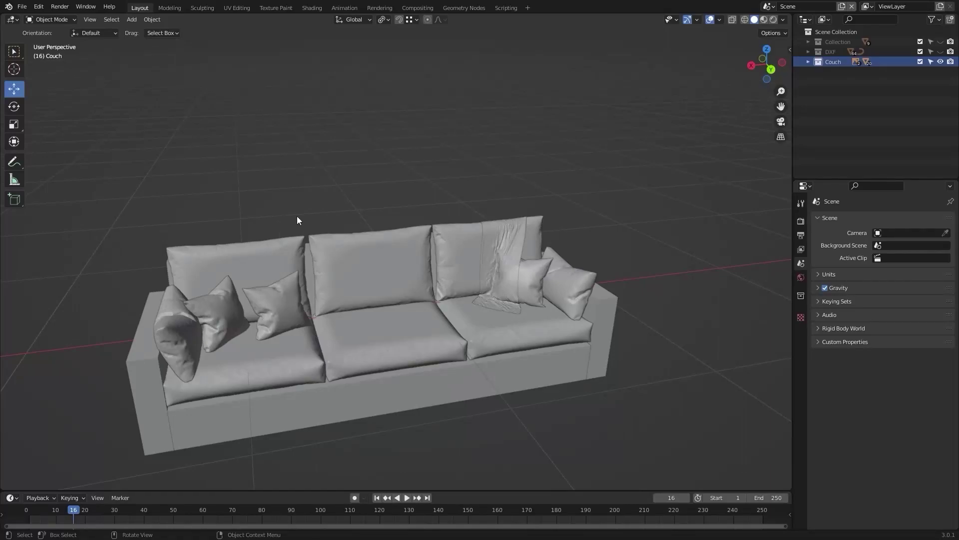
Step: Examine the three-seat couch model with its cushions, pillows and throw from several sides
scroll(293, 219, "down", 5)
middle_click_drag(409, 206, 408, 231)
scroll(427, 227, "down", 4)
middle_click_drag(499, 285, 428, 243, "shift")
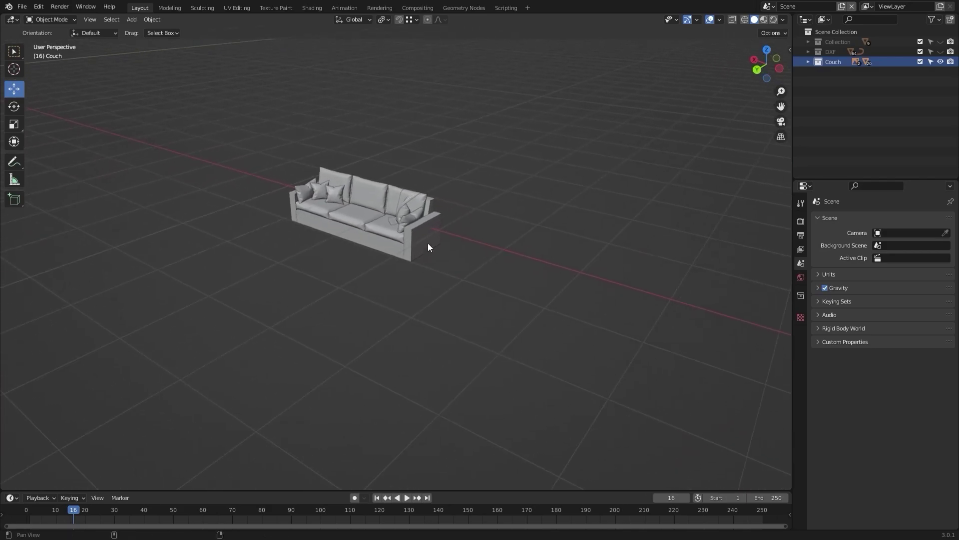
left_click(353, 215)
key("KP_Decimal")
key("alt+a")
middle_click_drag(352, 215, 383, 301)
scroll(320, 324, "down", 4)
scroll(323, 338, "up", 3)
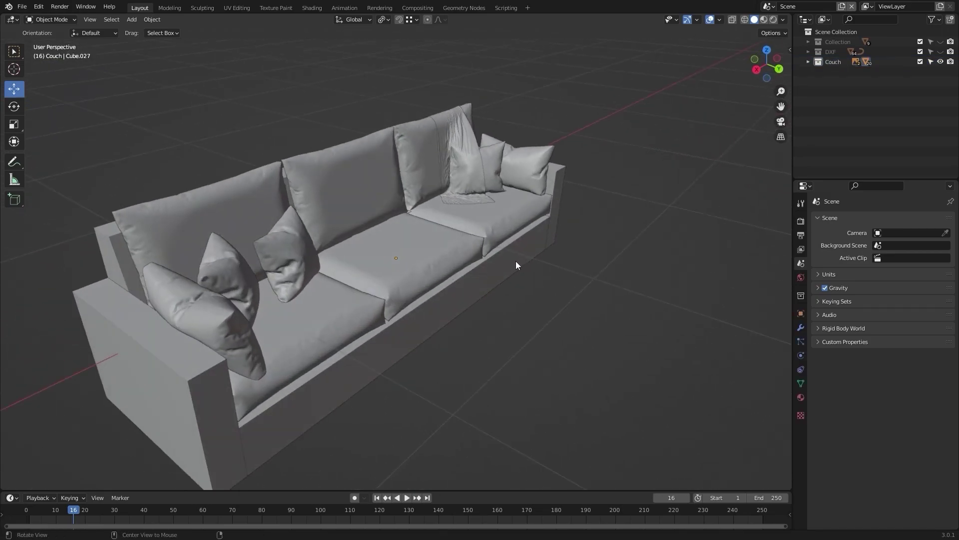
scroll(516, 261, "down", 3)
middle_click_drag(516, 261, 476, 277)
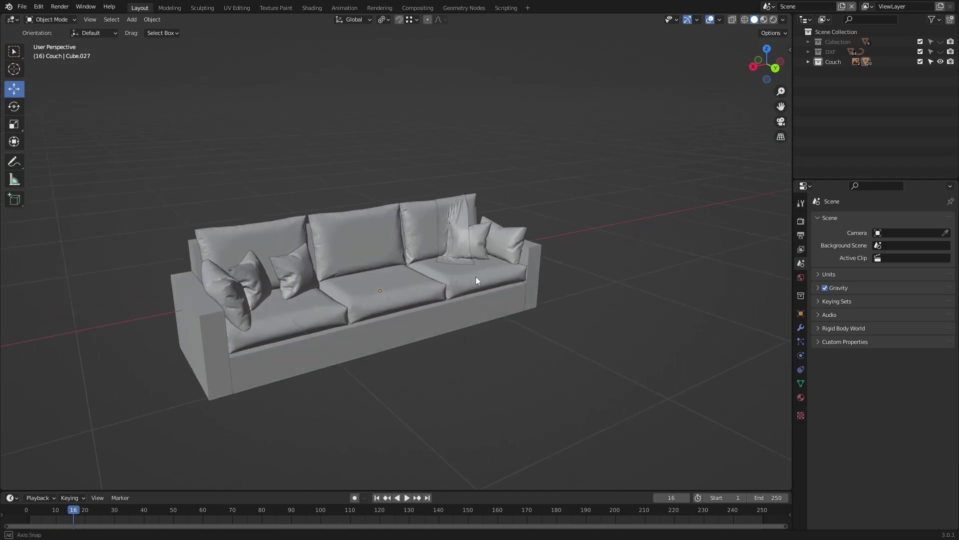
Step: Rename the Couch collection as Couch_3
double_click(835, 62)
key("End")
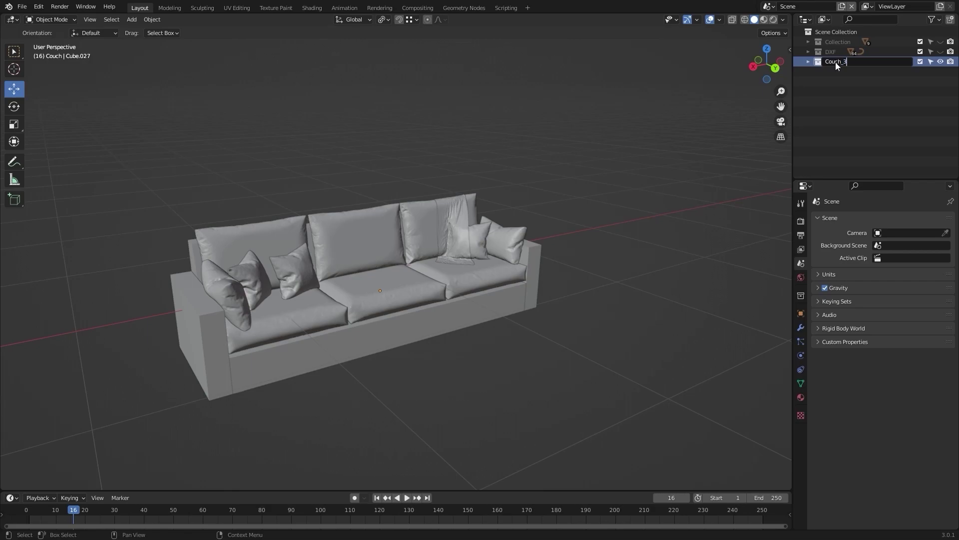
left_click(845, 108)
Step: Select all parts of the couch in top view and duplicate them about 2.6 m along the Y axis
key("KP_7")
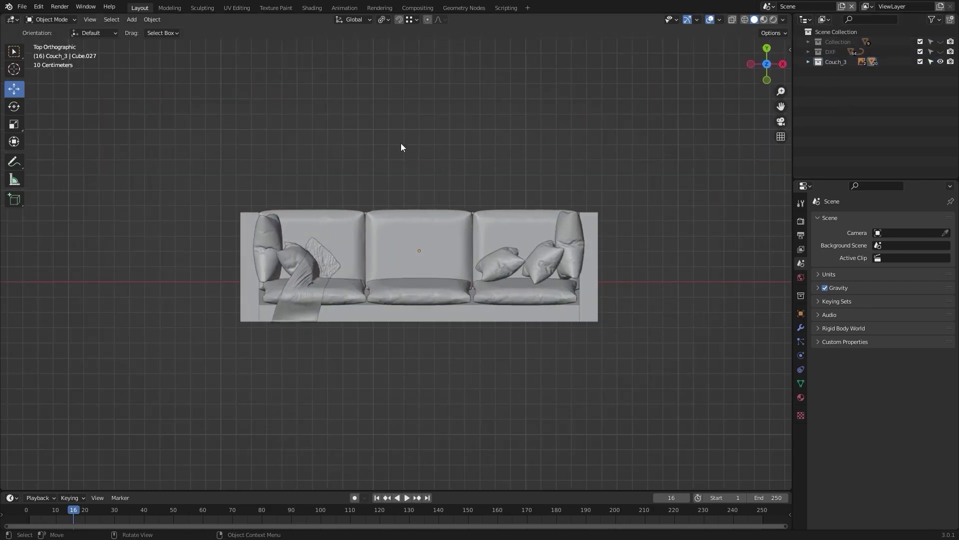
scroll(400, 142, "down", 4)
middle_click_drag(458, 209, 366, 244, "shift")
left_click_drag(150, 248, 517, 374)
key("alt+z")
left_click_drag(113, 194, 435, 387)
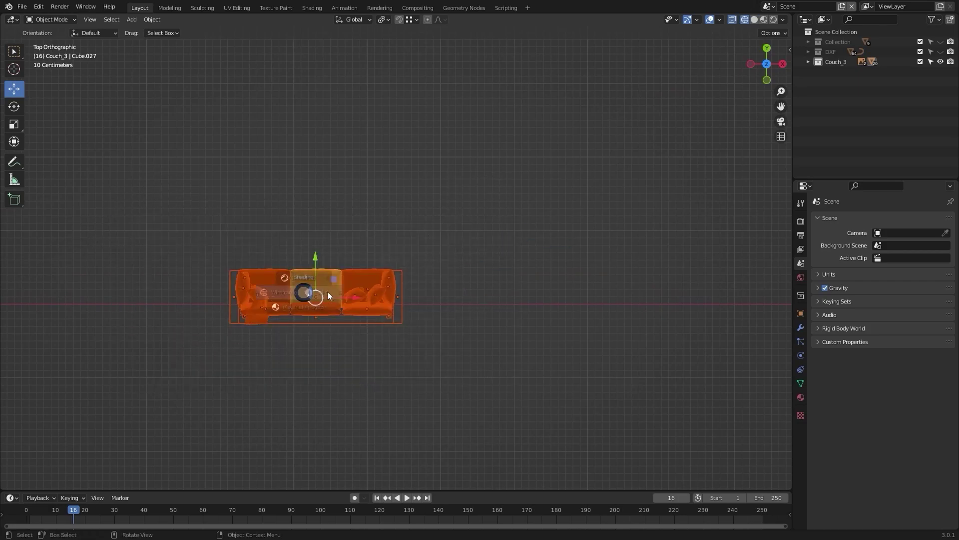
key("shift+z")
middle_click_drag(469, 245, 456, 288, "shift")
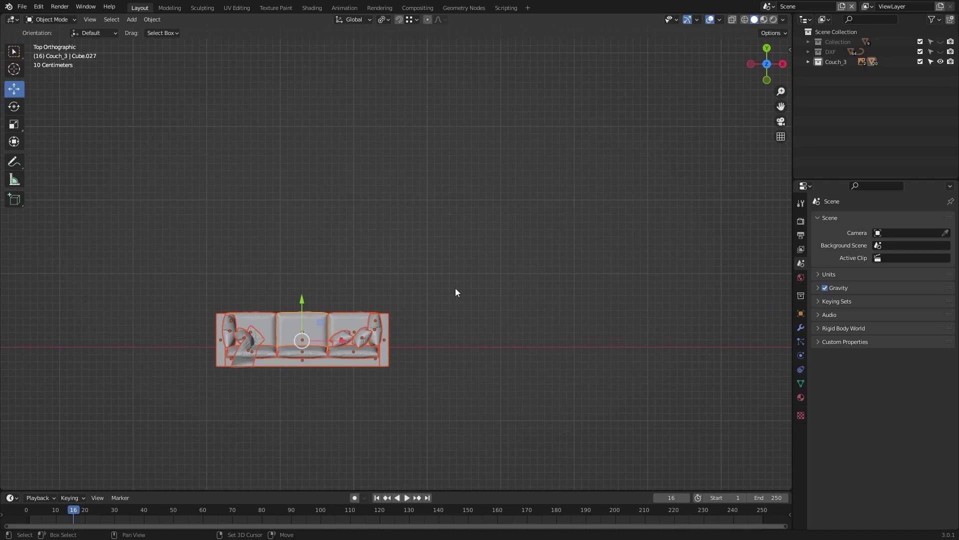
key("shift+d")
key("y")
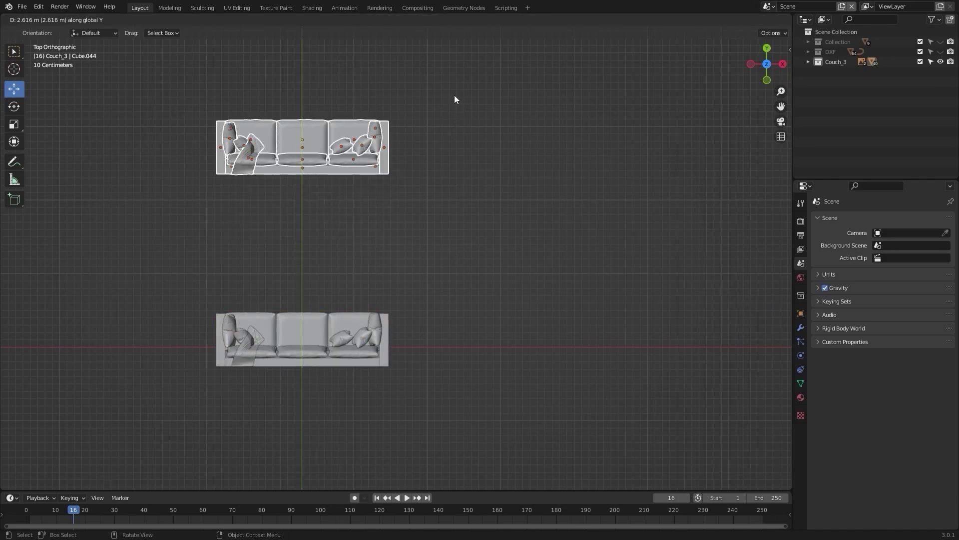
left_click(454, 95)
Step: Move the duplicated couch into a new collection named Couch_2 and hide the Couch_3 collection
middle_click_drag(454, 95, 448, 184, "shift")
scroll(441, 220, "up", 2)
key("m")
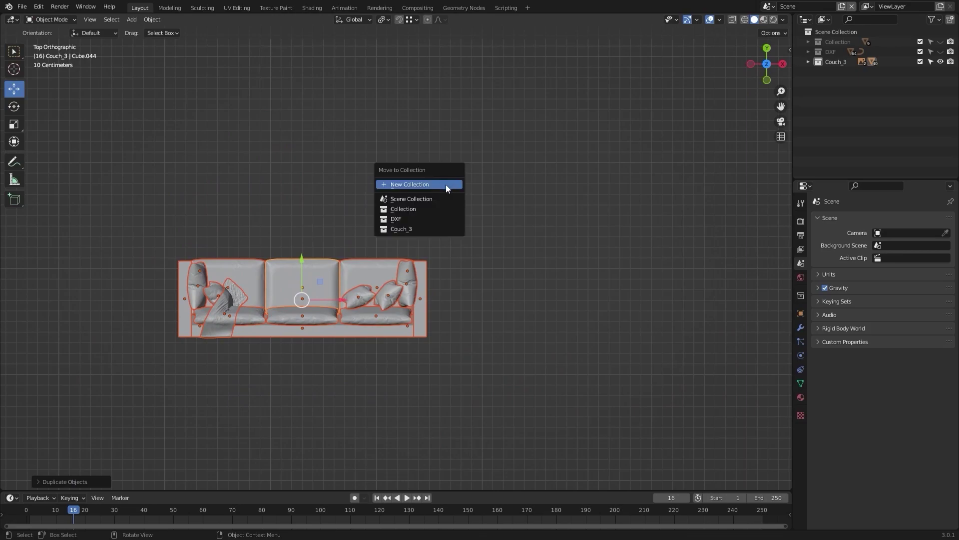
left_click(434, 185)
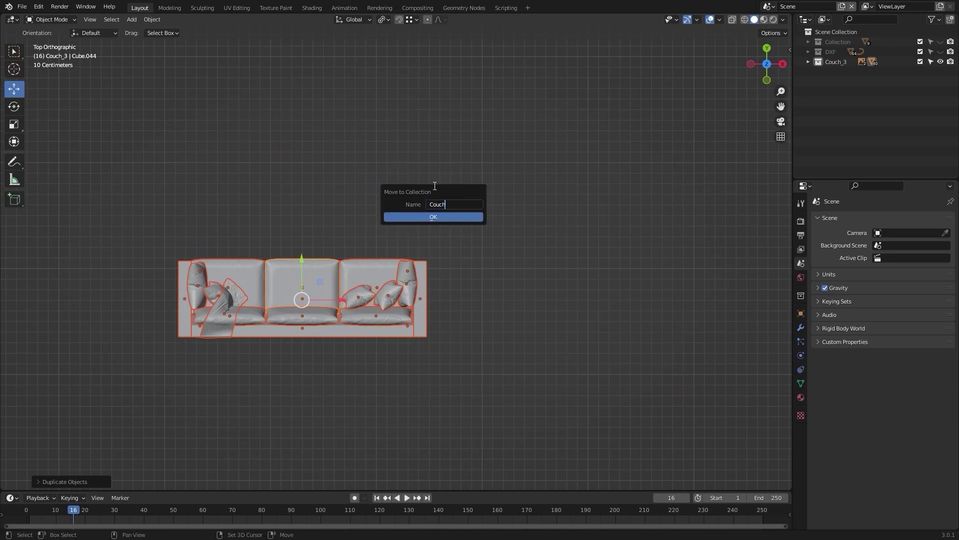
key("Return")
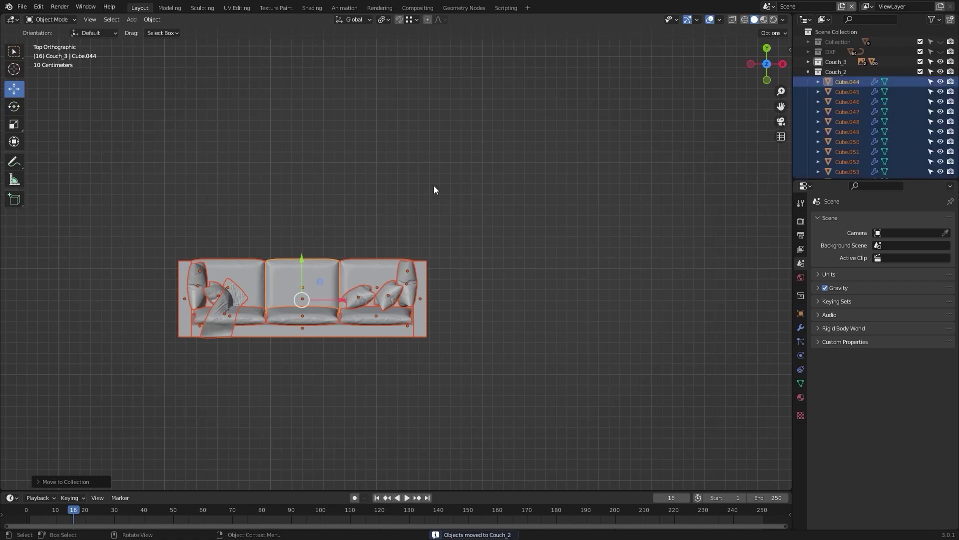
left_click(606, 204)
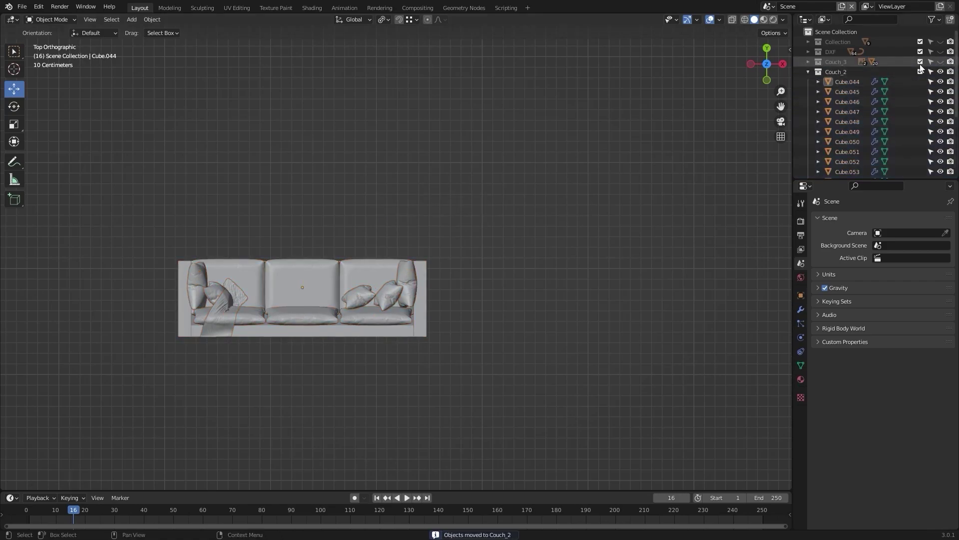
Step: Delete the seat and back cushions at the throw's end, the throw itself and three loose pillows from the Couch_2 copy
middle_click_drag(422, 205, 485, 257)
scroll(435, 272, "up", 4)
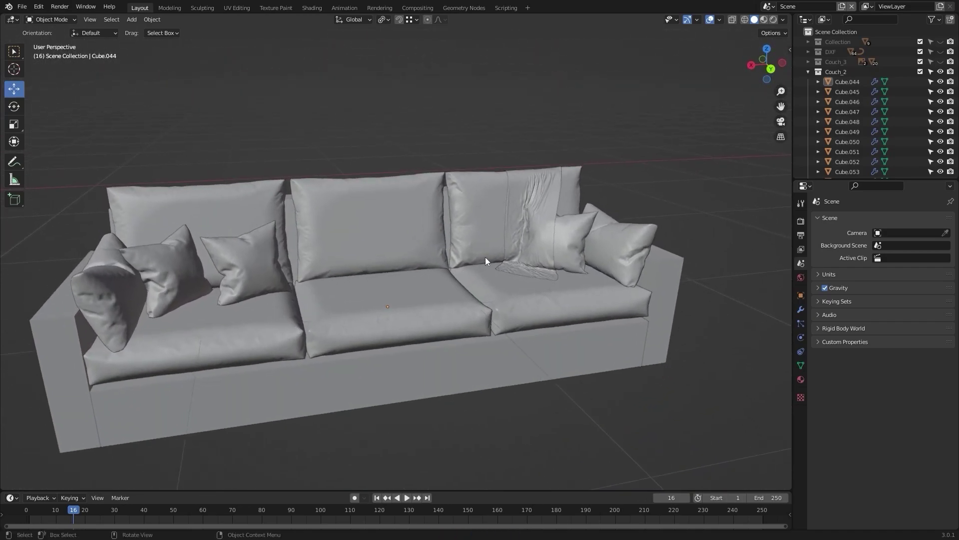
left_click(482, 195)
left_click(520, 302, "shift")
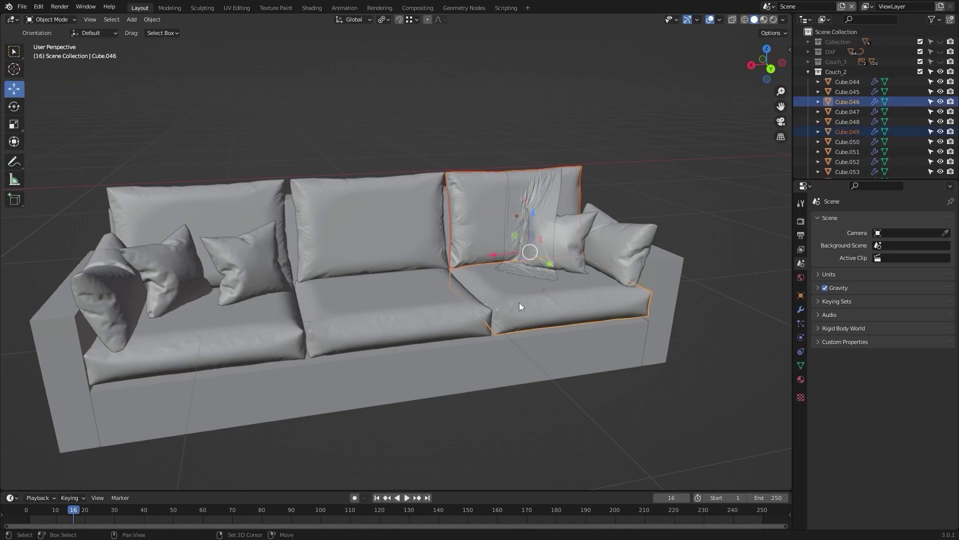
left_click(536, 189, "shift")
left_click(612, 244, "shift")
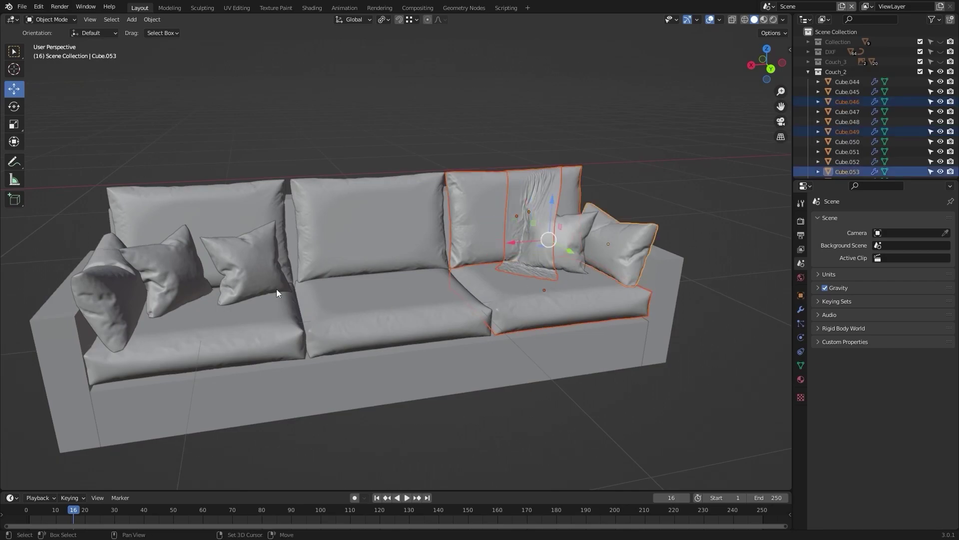
left_click(245, 268, "shift")
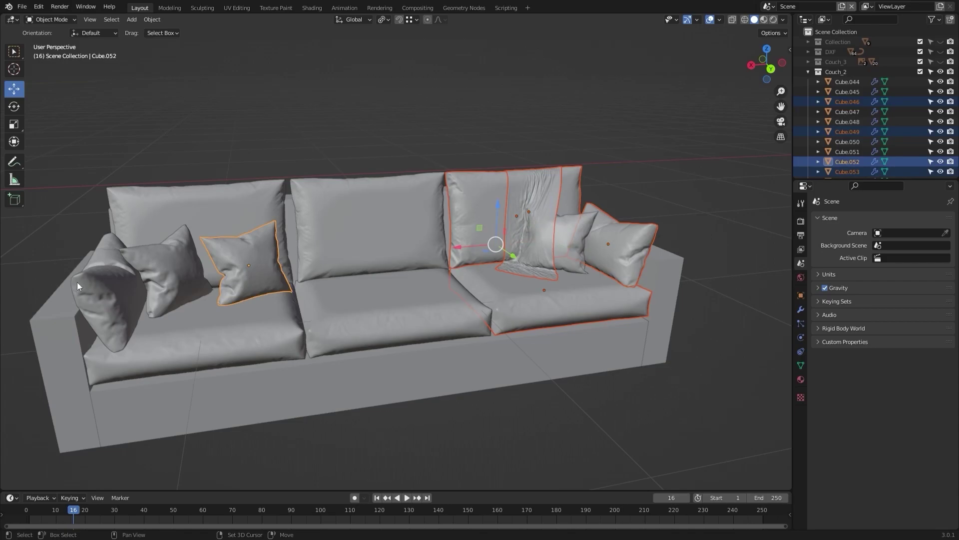
left_click(109, 274, "shift")
middle_click_drag(310, 254, 311, 257)
key("Delete")
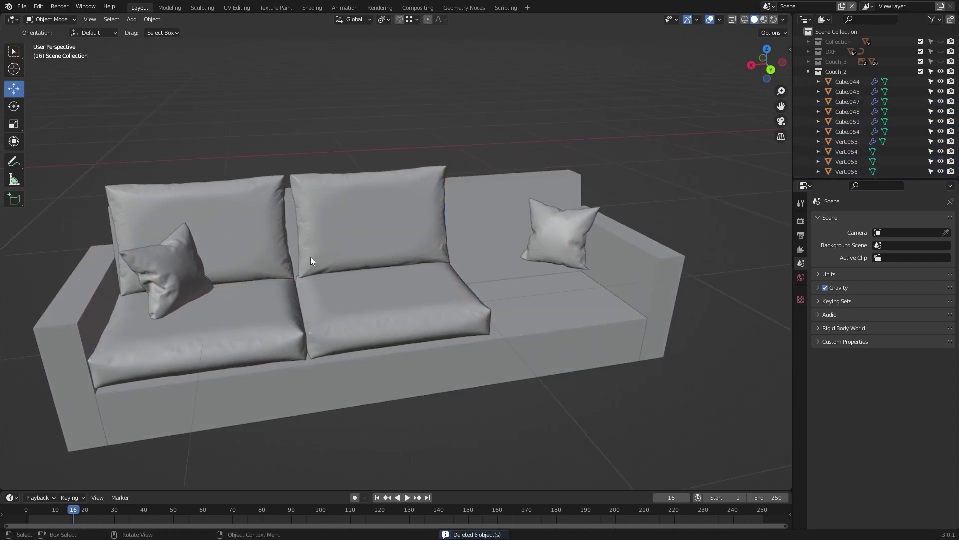
Step: Select the frame parts, armrest and legs reaching the emptied end of the couch in wireframe top view and open them together in Edit Mode
key("KP_7")
scroll(226, 229, "down", 5)
mouse_move(226, 229)
middle_mouse_down("shift")
mouse_move(222, 193)
mouse_move(236, 215)
middle_mouse_up("shift")
scroll(225, 199, "up", 3)
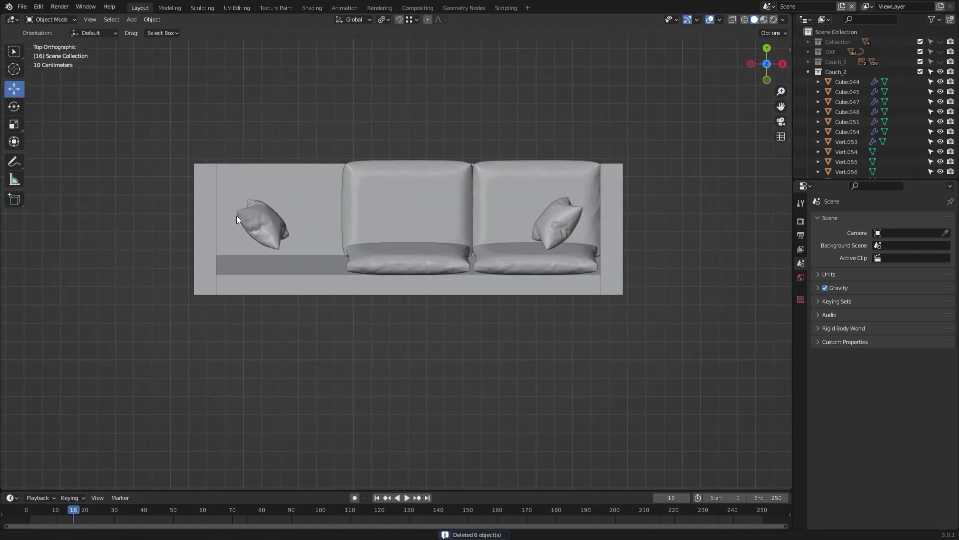
key("z")
left_click(28, 235)
key("b")
left_click_drag(150, 156, 265, 374)
left_click(287, 213, "shift")
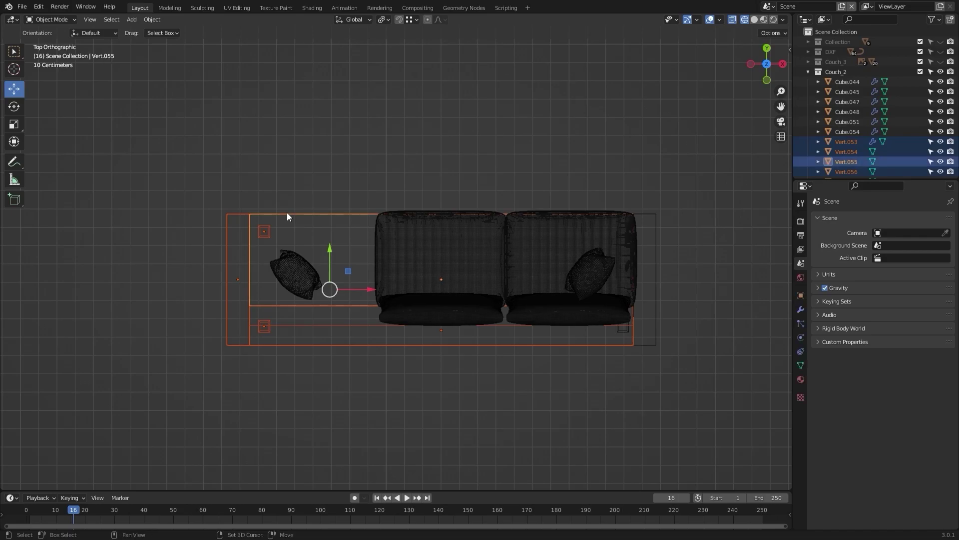
middle_click_drag(361, 168, 315, 190, "shift")
key("Tab")
Step: Move all frame, armrest and leg vertices at the emptied end about 0.68 m along X to shorten the couch to two seats
key("z")
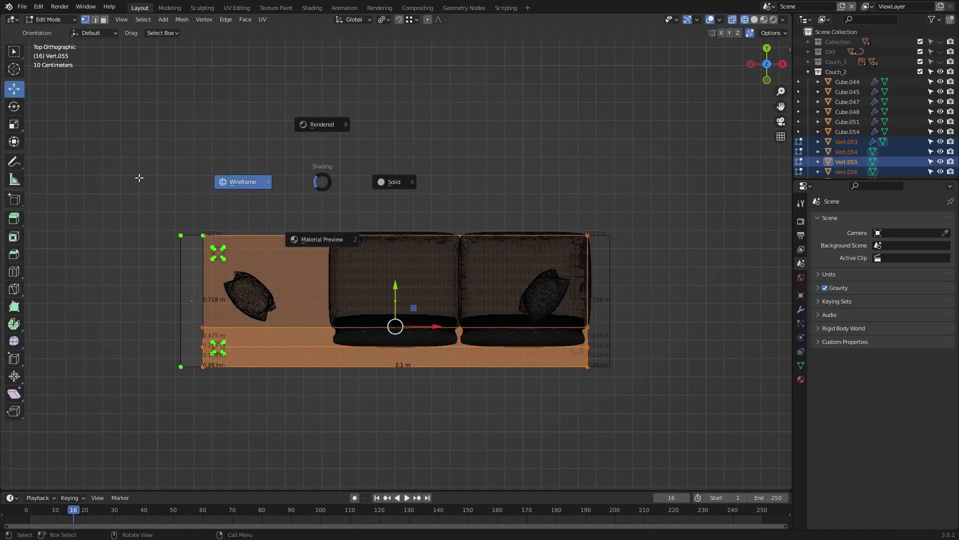
left_click(139, 177)
left_click(80, 210)
left_click_drag(100, 174, 278, 449)
key("z")
left_click(306, 298)
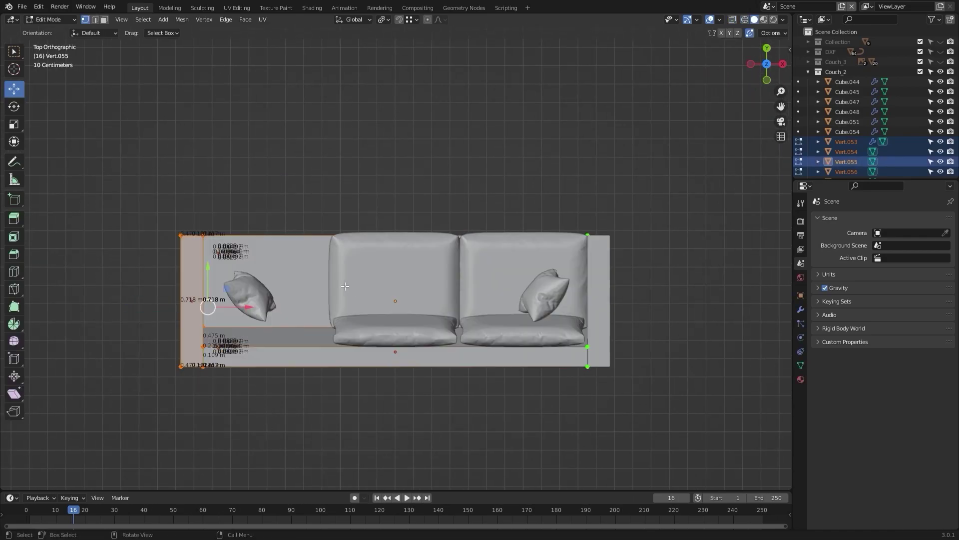
key("z")
left_click(262, 225)
key("z")
left_click(275, 202)
key("z")
left_click(153, 206)
scroll(160, 185, "up", 2)
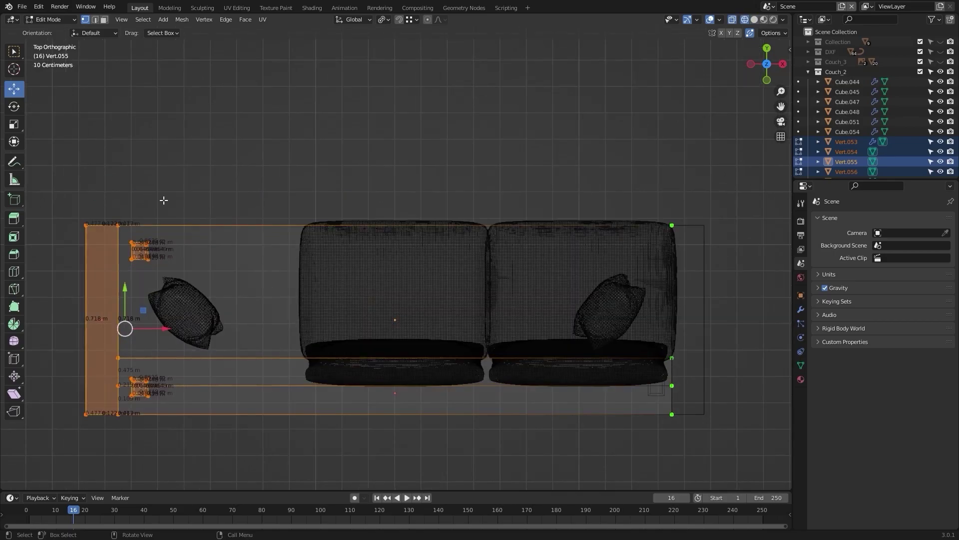
key("g")
key("x")
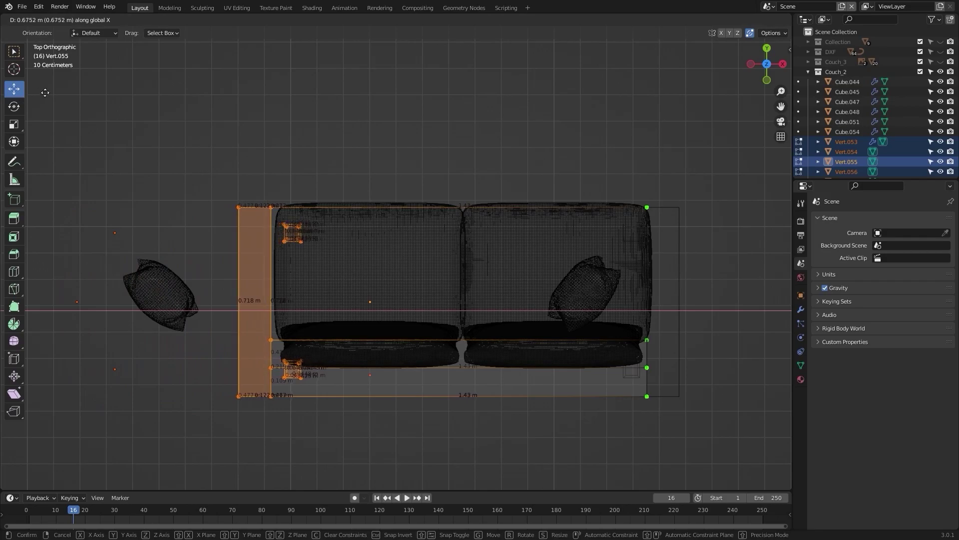
left_click(60, 84)
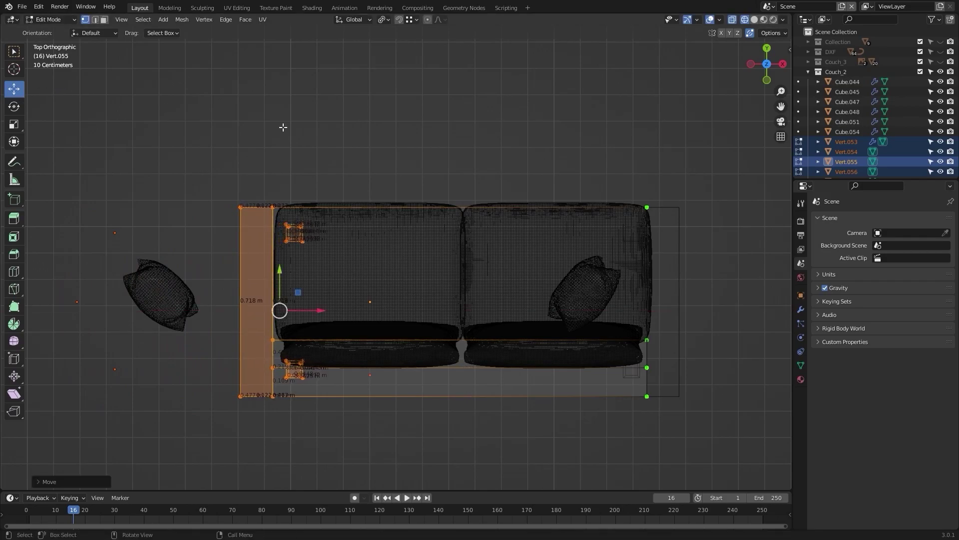
scroll(345, 133, "down", 3)
scroll(332, 160, "up", 2)
middle_click_drag(332, 160, 280, 70)
key("z")
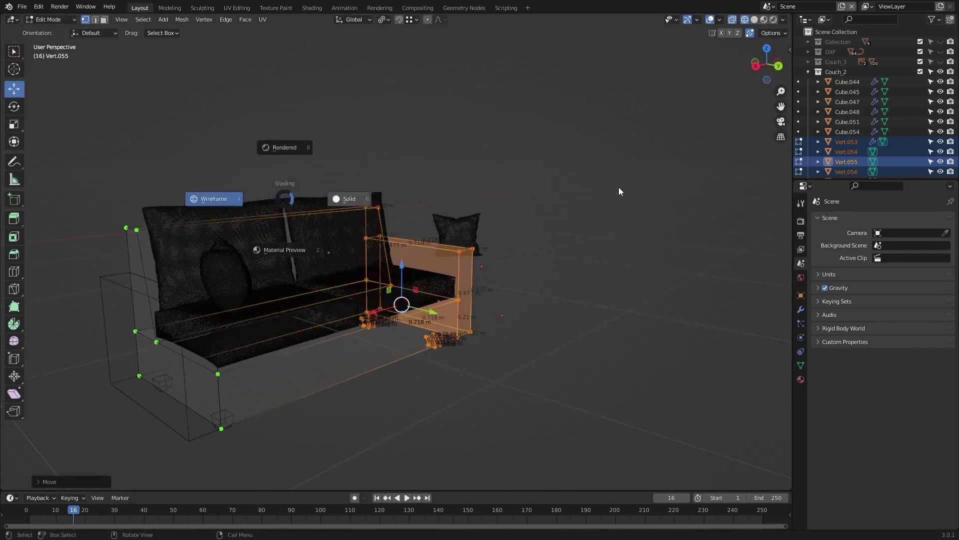
left_click(619, 187)
key("Tab")
left_click(596, 184)
Step: Move the stray pillow beyond the armrest about 0.55 m along X onto the adjacent seat cushion
middle_click_drag(596, 184, 509, 209)
left_click(504, 214)
scroll(504, 215, "up", 3)
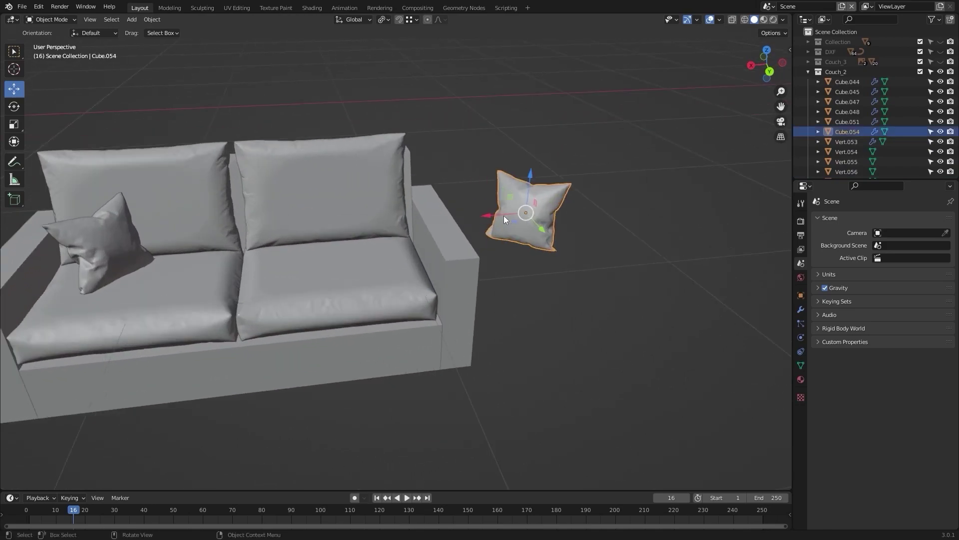
middle_click_drag(437, 215, 499, 250)
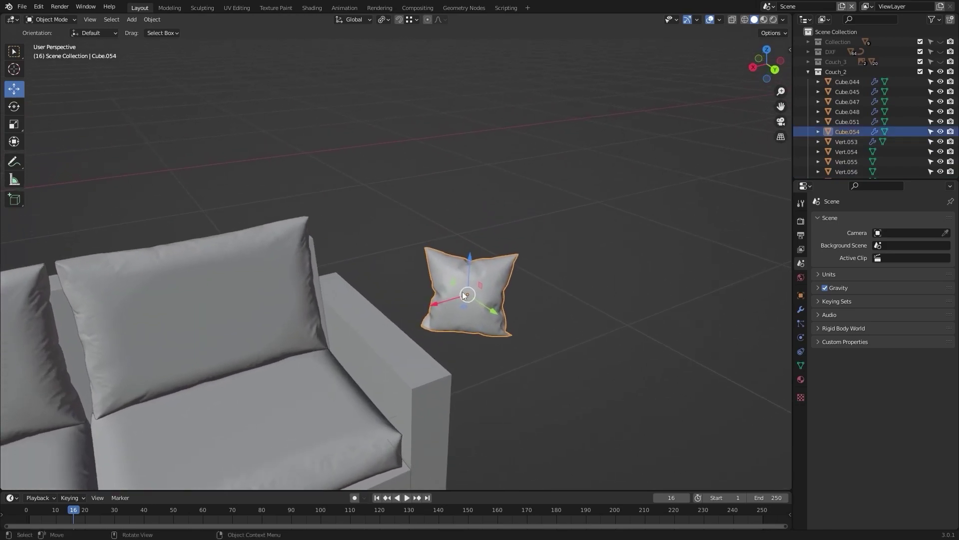
key("g")
key("x")
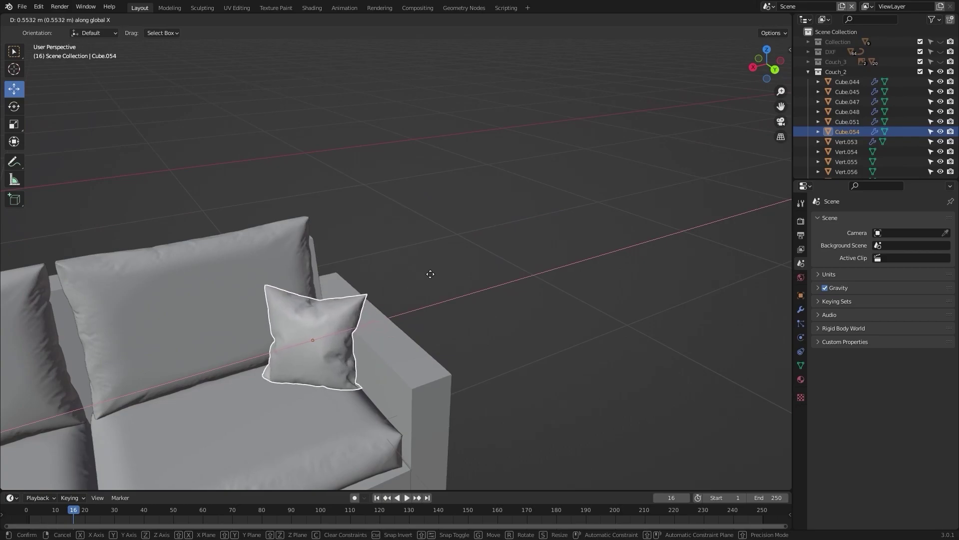
left_click(432, 278)
Step: Rotate the pillow beside the relocated armrest slightly counter-clockwise in top view
key("KP_7")
scroll(399, 240, "up", 1)
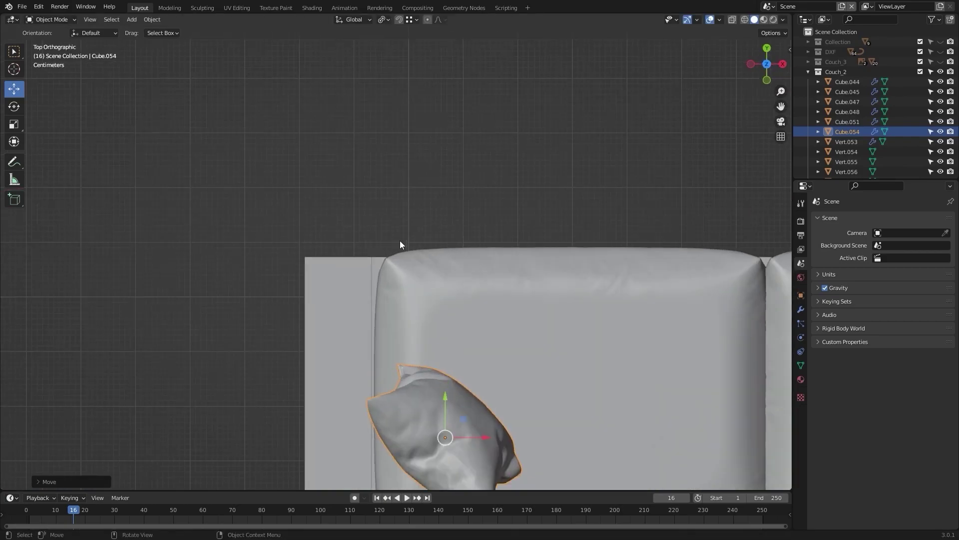
middle_click_drag(438, 332, 331, 107, "shift")
key("r")
left_click(504, 197)
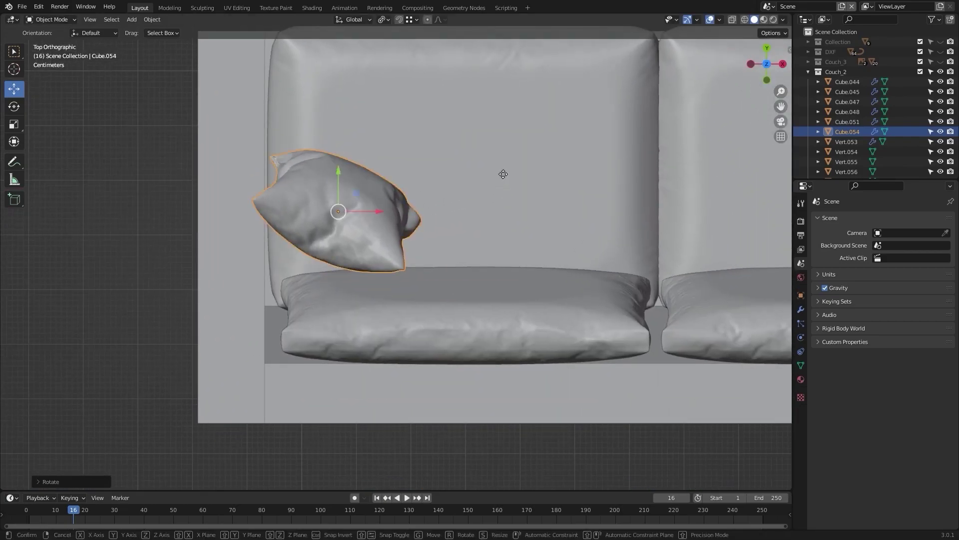
Step: Try to shift the pillow toward the armrest and the front of the seat in top view, and undo the last change
key("g")
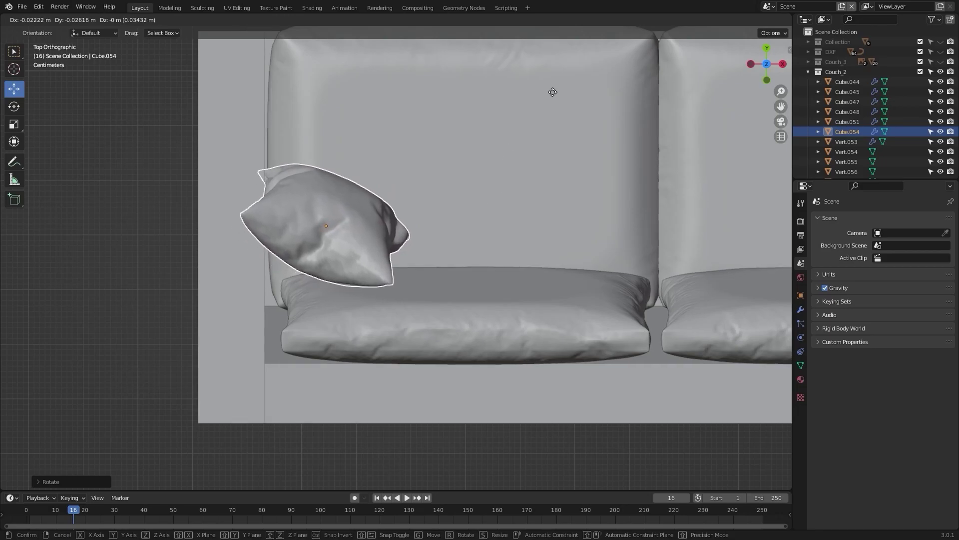
left_click(582, 80)
middle_click_drag(457, 181, 569, 285)
scroll(469, 194, "up", 4)
middle_click_drag(427, 240, 445, 235)
key("ctrl+z")
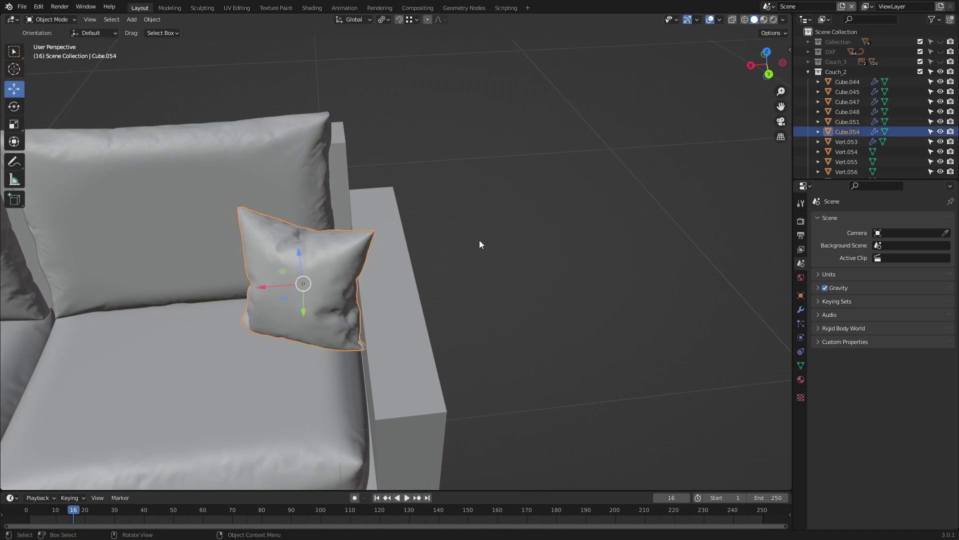
Step: Nudge the pillow along the X axis until it rests against the relocated armrest
left_click_drag(270, 284, 268, 280)
middle_click_drag(570, 230, 397, 148)
middle_click_drag(360, 180, 475, 279)
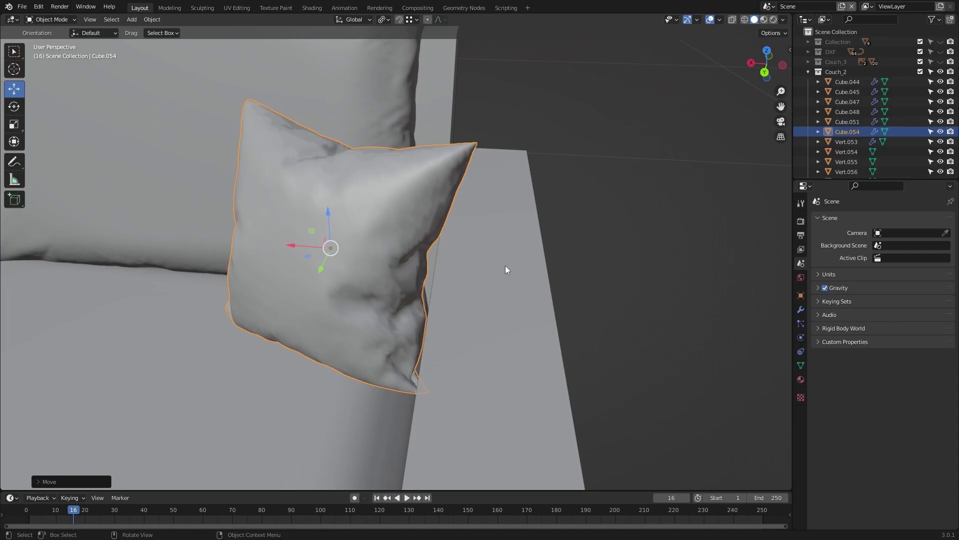
key("g")
key("x")
left_click(580, 258)
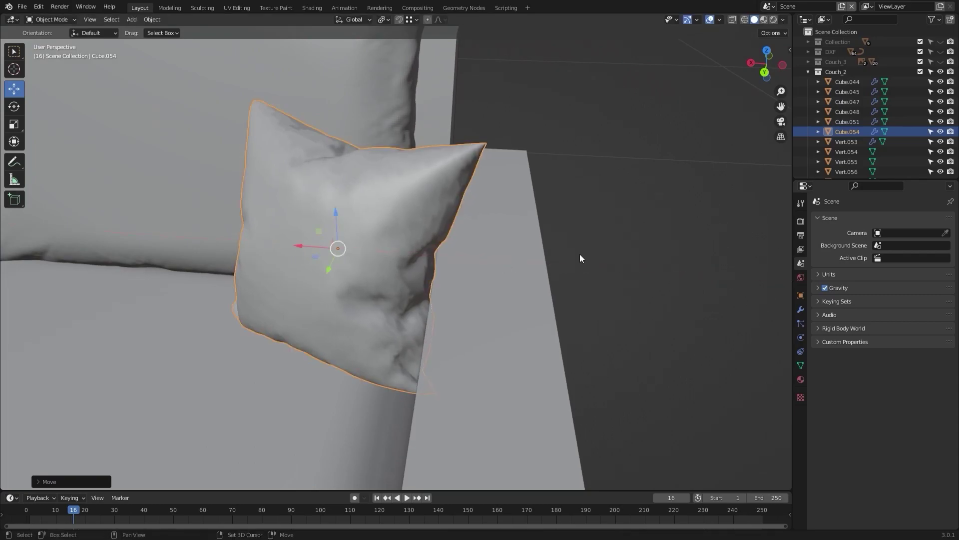
middle_click_drag(622, 298, 644, 287)
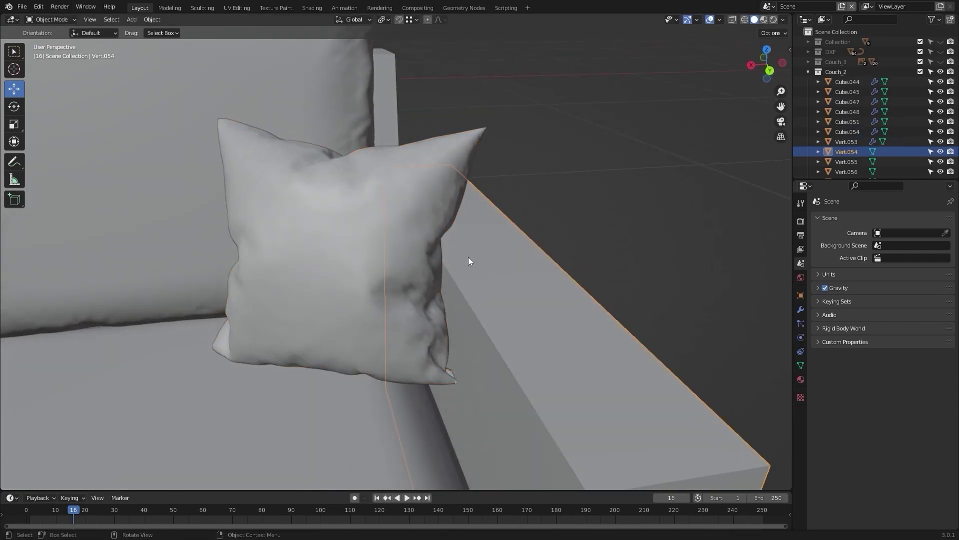
Step: In top view, shift the pillow beside the relocated armrest and rotate it slightly clockwise so it sits in the seat corner
key("KP_7")
middle_click_drag(508, 275, 399, 265, "shift")
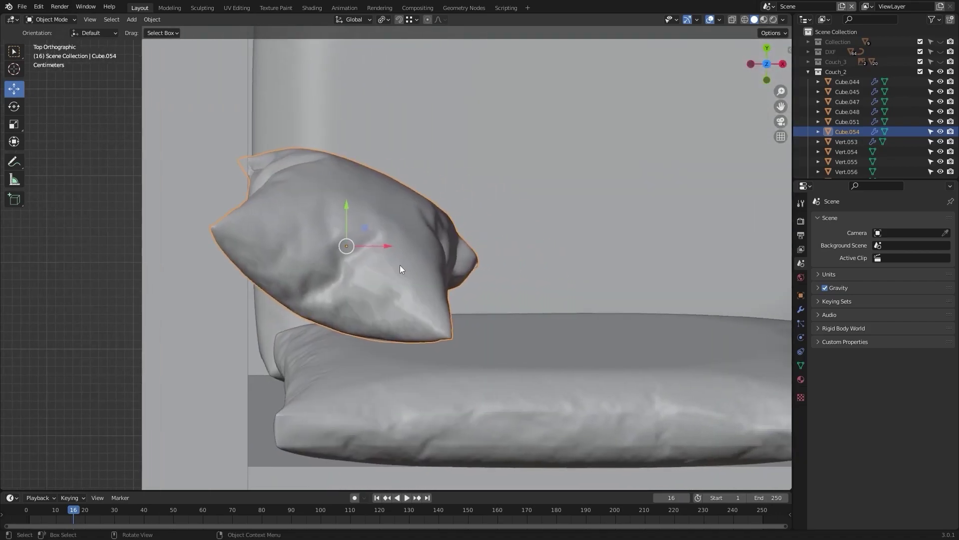
key("g")
left_click(490, 304)
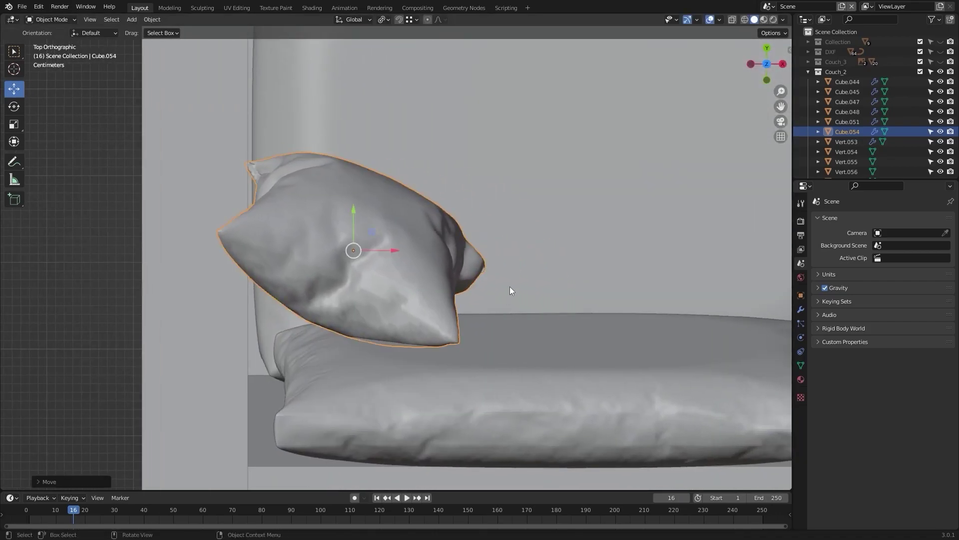
key("r")
left_click(493, 306)
key("g")
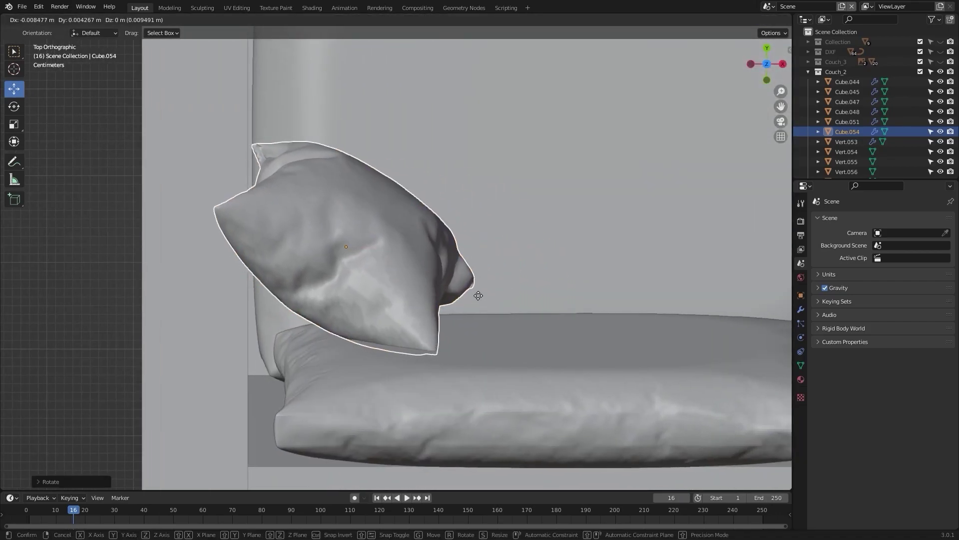
left_click(440, 245)
middle_click_drag(431, 241, 485, 130)
scroll(599, 139, "down", 1)
left_click(598, 139)
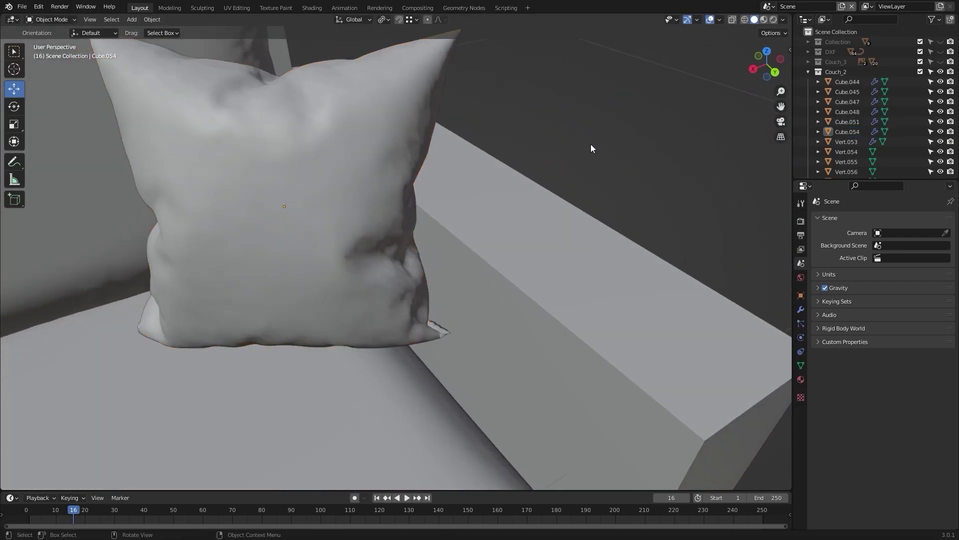
Step: In top view, move the other pillow toward the front and against the opposite armrest
middle_click_drag(591, 144, 338, 226)
scroll(532, 141, "down", 5)
scroll(352, 215, "up", 4)
left_click(332, 223)
key("KP_7")
scroll(452, 268, "up", 4)
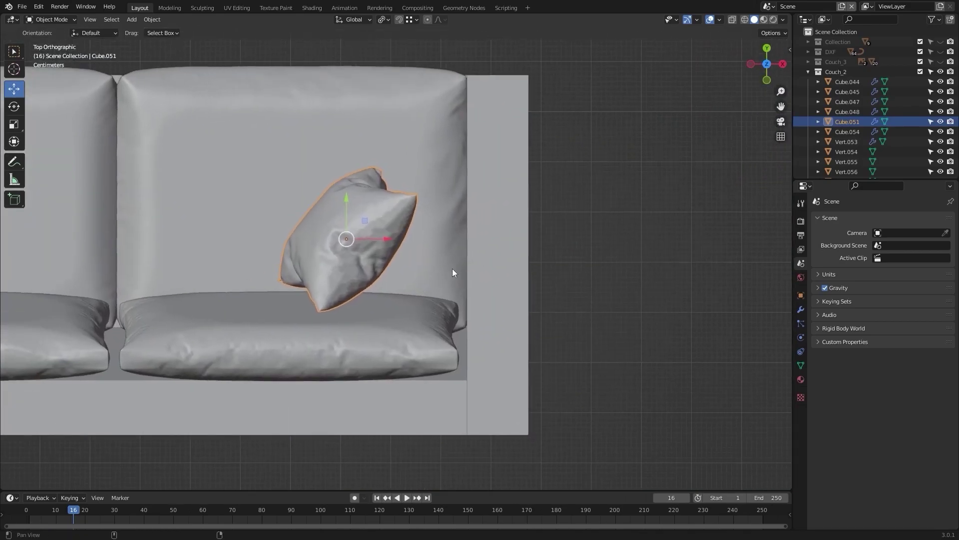
middle_click_drag(469, 296, 447, 303, "shift")
key("g")
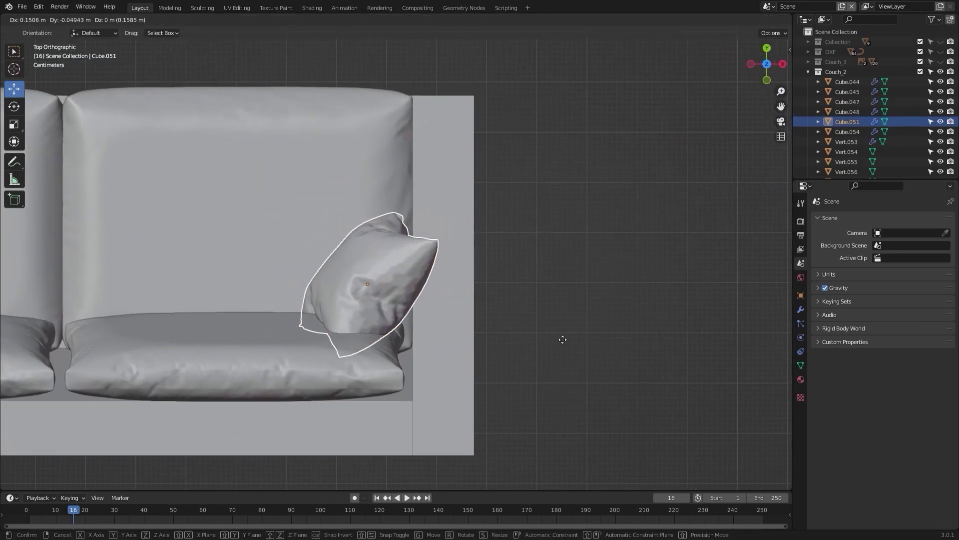
left_click(559, 214)
scroll(521, 262, "up", 3)
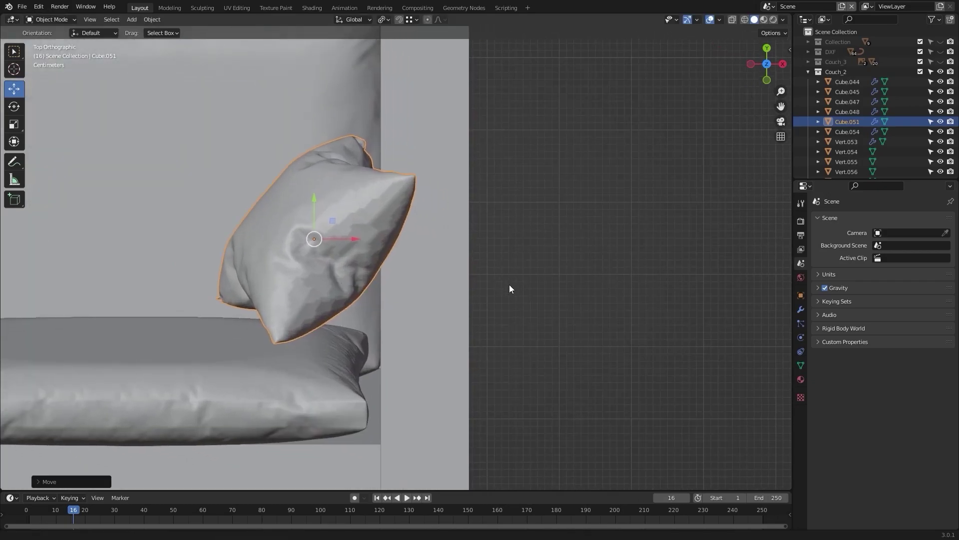
key("g")
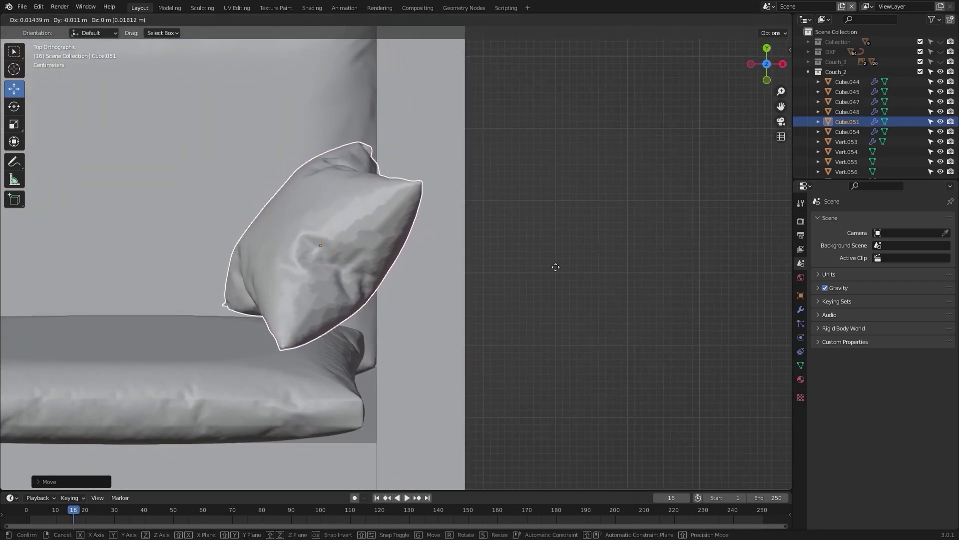
left_click(534, 252)
Step: Fine-tune that pillow's position along the X axis so it rests against the inside of its armrest
middle_click_drag(541, 272, 481, 301)
scroll(639, 315, "down", 2)
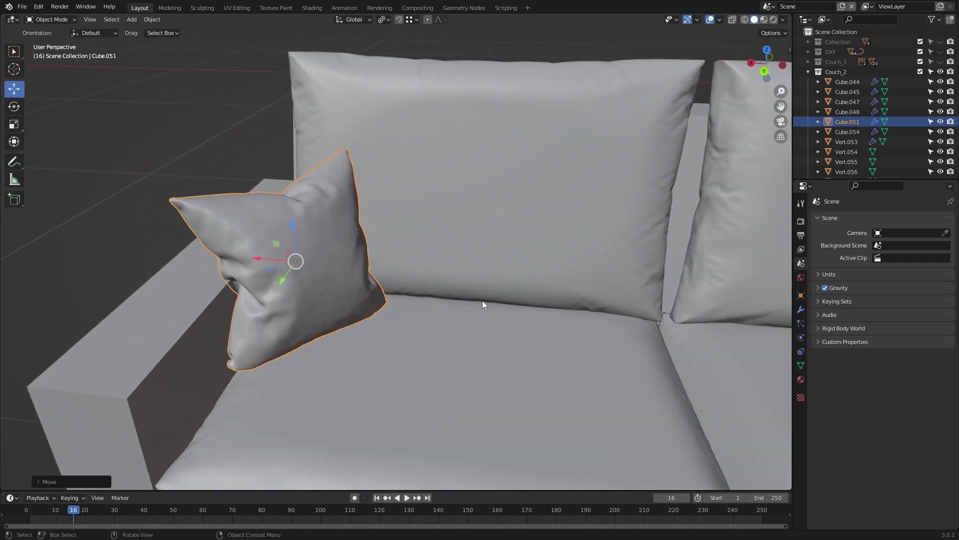
key("g")
key("x")
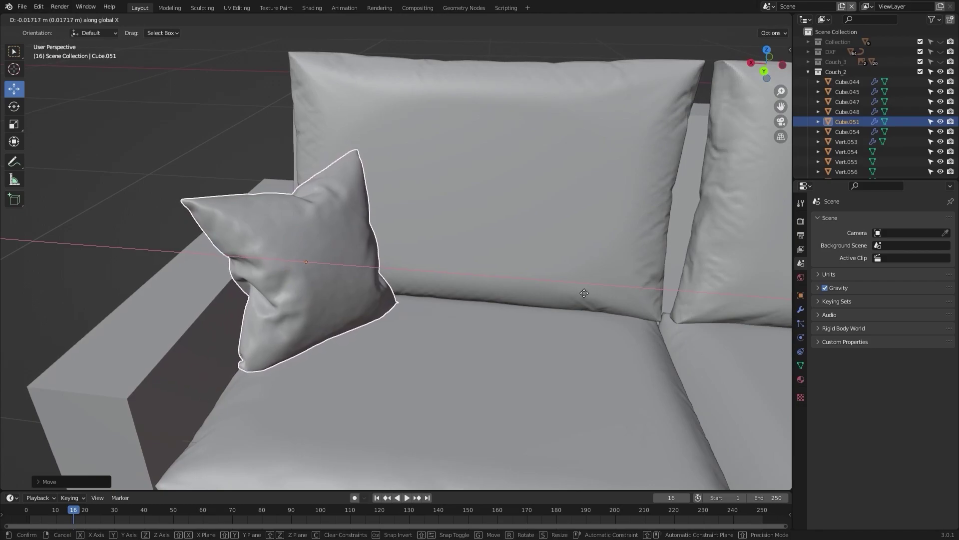
left_click(364, 316)
middle_click_drag(364, 315, 481, 277)
key("g")
key("x")
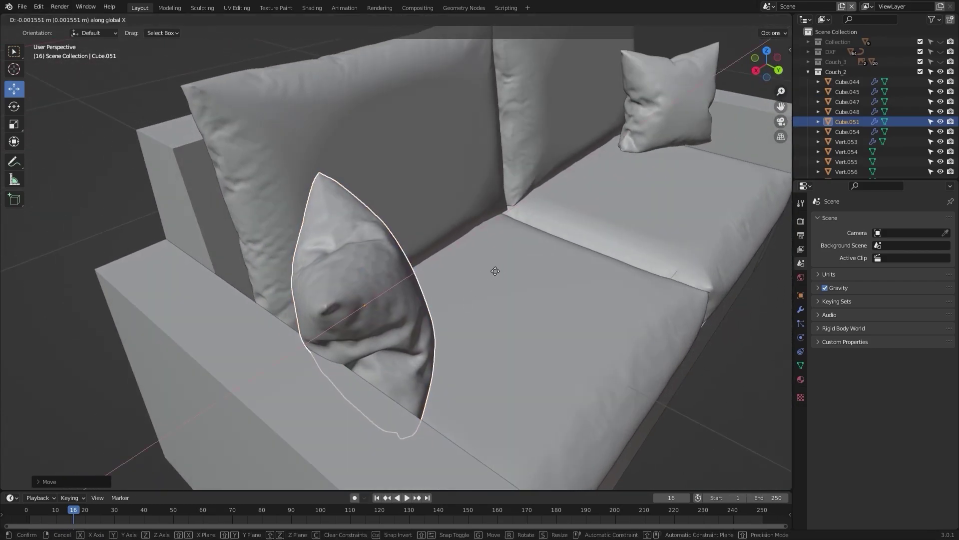
left_click(540, 248)
scroll(540, 248, "down", 5)
left_click(248, 381)
Step: Select every part of the two-seat couch in top-view wireframe and set their origins to geometry
middle_click_drag(570, 295, 499, 317)
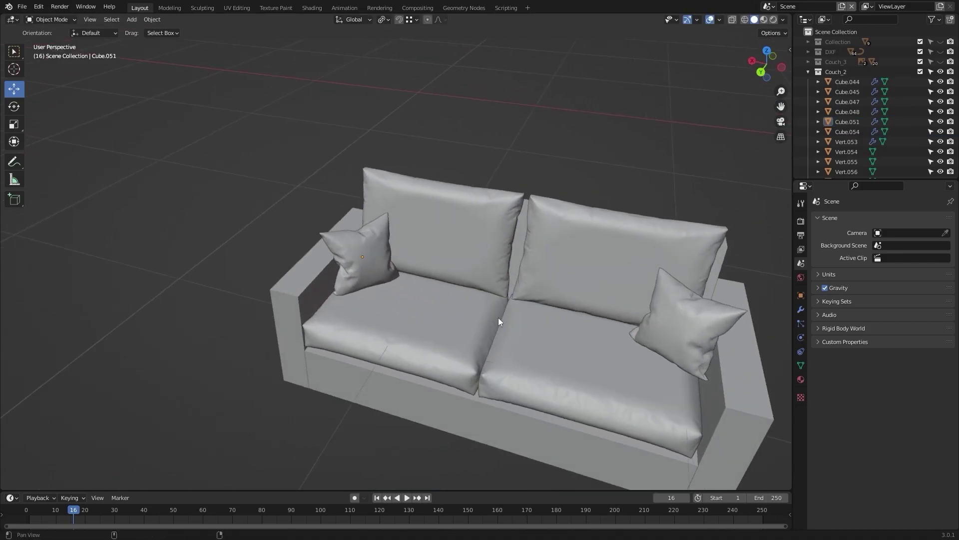
mouse_move(518, 350)
middle_mouse_down()
mouse_move(431, 263)
mouse_move(379, 293)
mouse_move(442, 264)
mouse_move(450, 299)
mouse_move(392, 316)
mouse_move(398, 307)
mouse_move(430, 316)
mouse_move(372, 374)
middle_mouse_up()
scroll(412, 314, "down", 5)
scroll(391, 317, "up", 2)
key("KP_7")
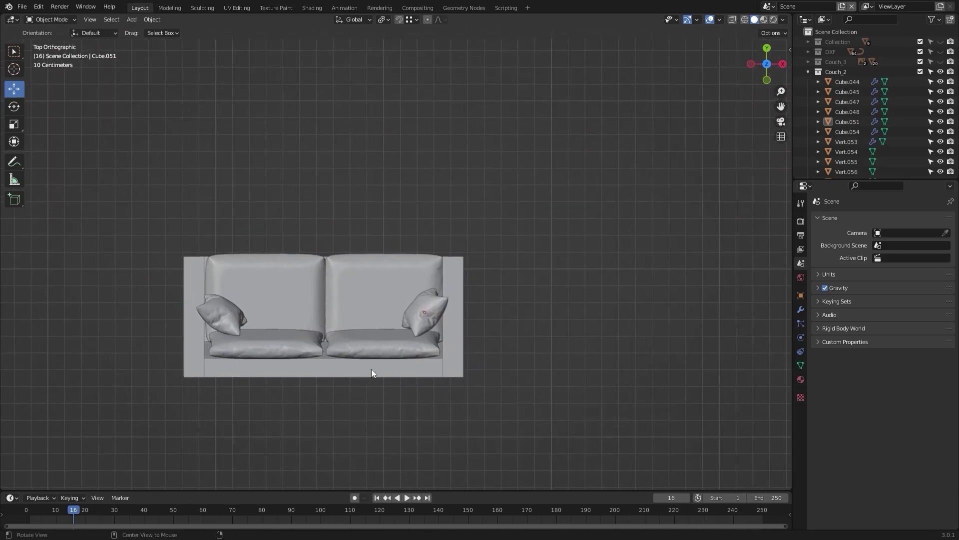
key("shift+z")
left_click_drag(137, 211, 530, 428)
middle_click_drag(463, 203, 434, 230, "shift")
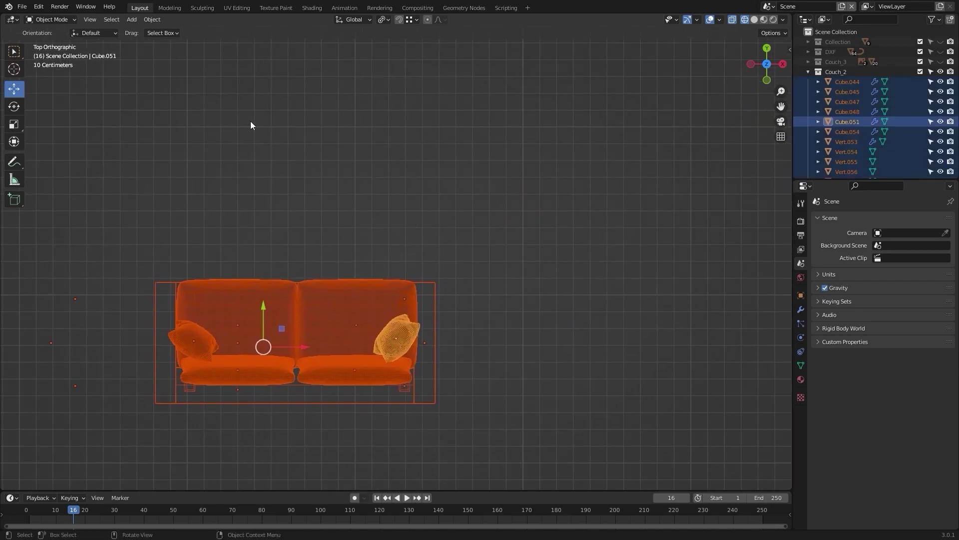
left_click(158, 20)
mouse_move(213, 40)
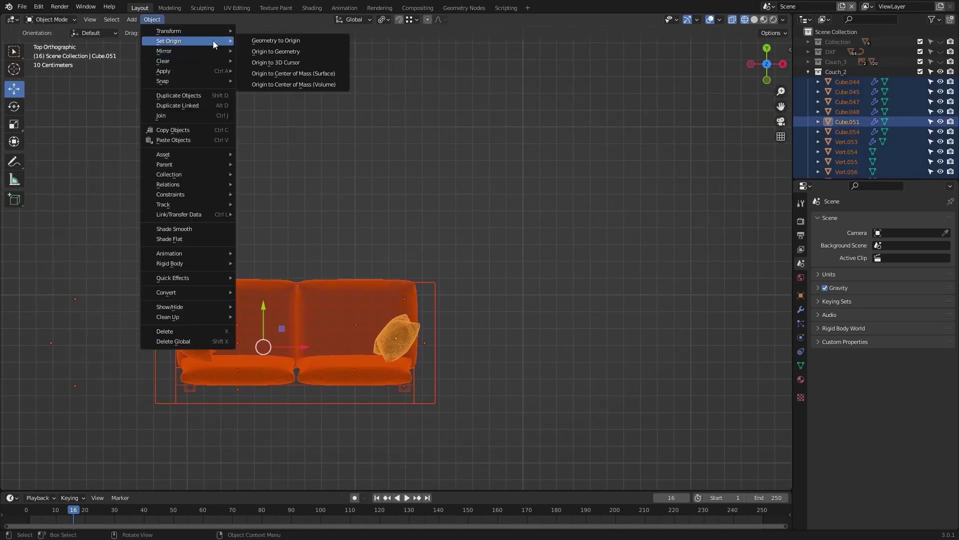
left_click(313, 52)
Step: Duplicate the whole two-seat couch and place the copy about 1.375 m along the Y axis
scroll(401, 187, "down", 4)
middle_click_drag(401, 187, 389, 218, "shift")
scroll(399, 220, "up", 2)
key("shift+d")
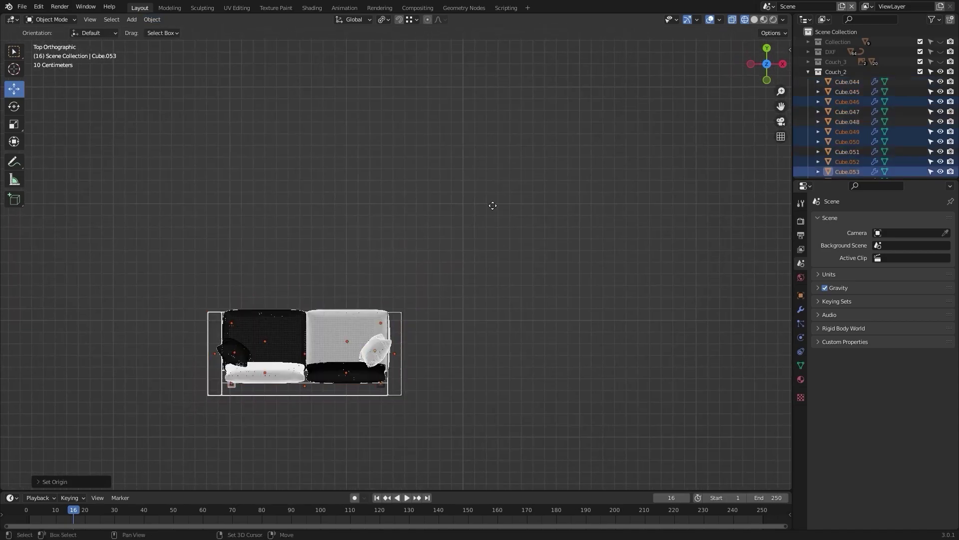
key("y")
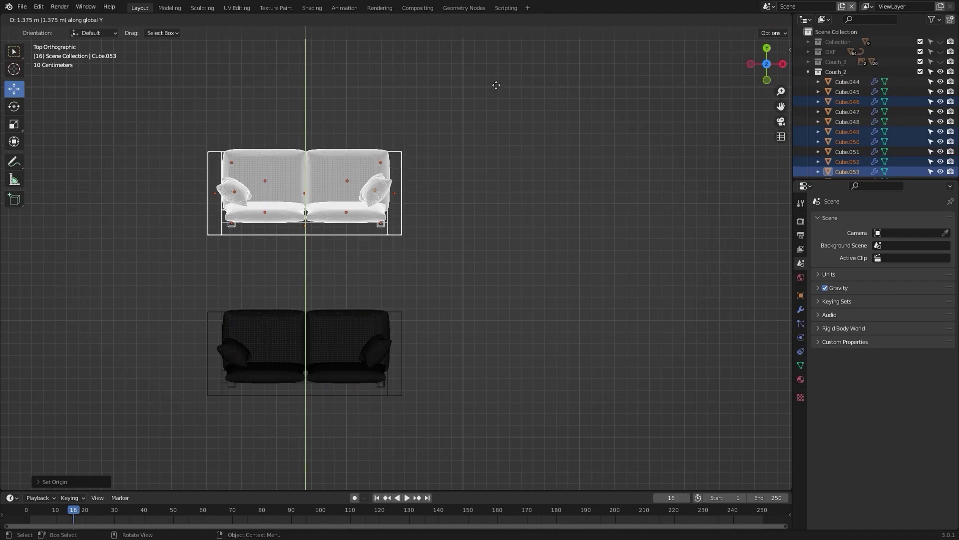
left_click(496, 86)
Step: Move the duplicated couch into a new collection named COuch_1
middle_click_drag(406, 96, 374, 157, "shift")
key("m")
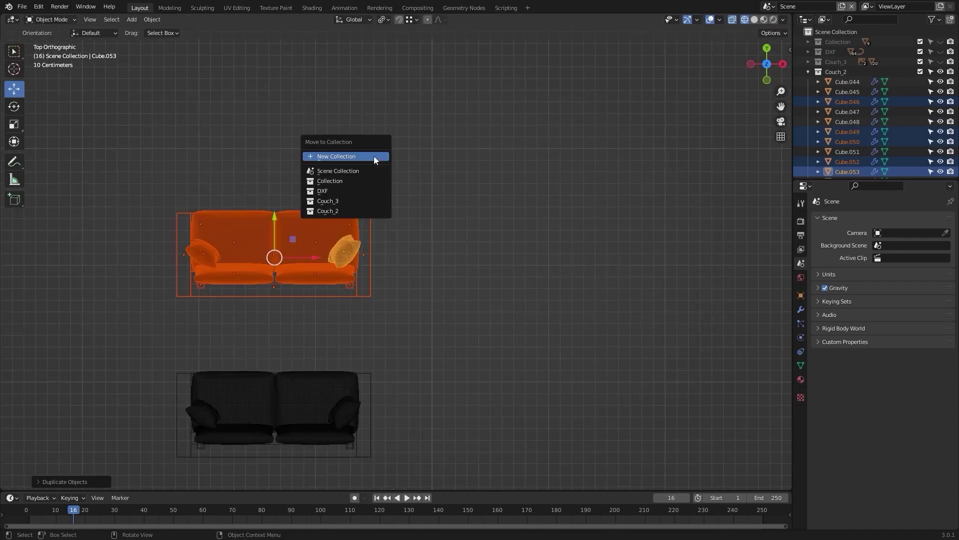
left_click(374, 157)
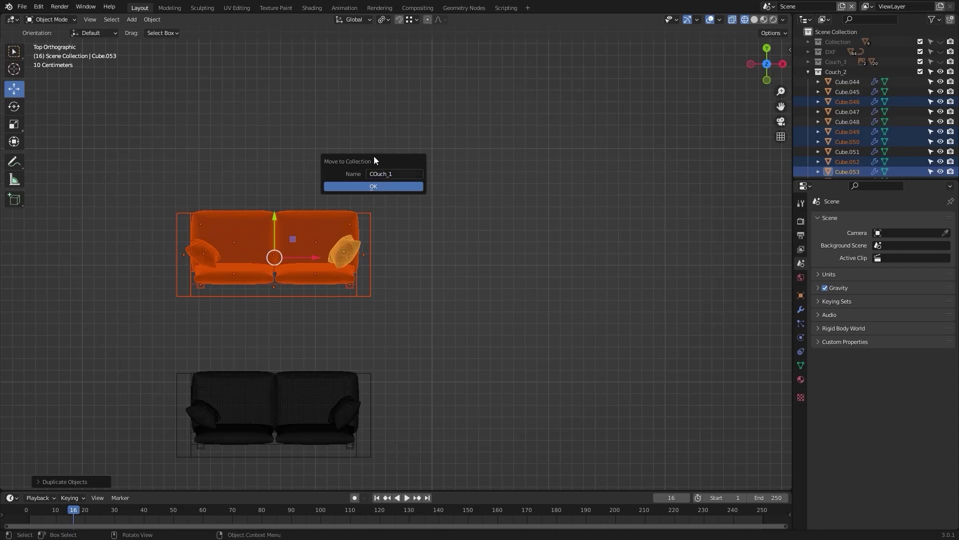
key("Return")
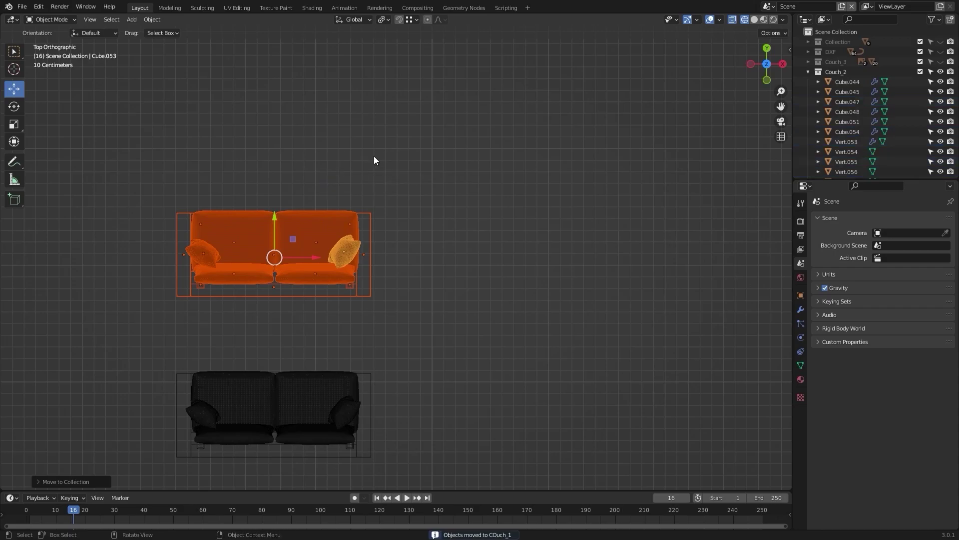
Step: Hide the Couch_2 collection and collapse its object list
left_click(939, 72)
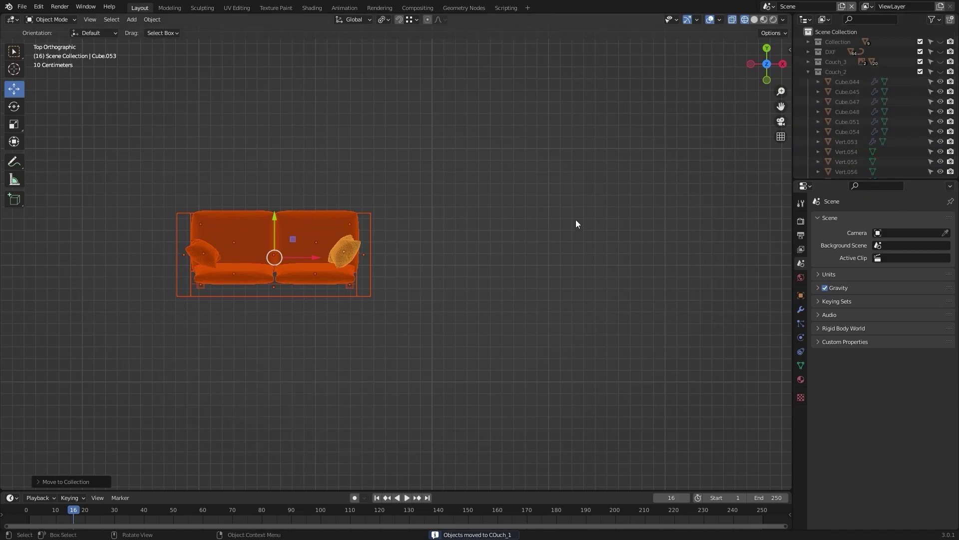
middle_click_drag(592, 153, 634, 159, "shift")
left_click(808, 74)
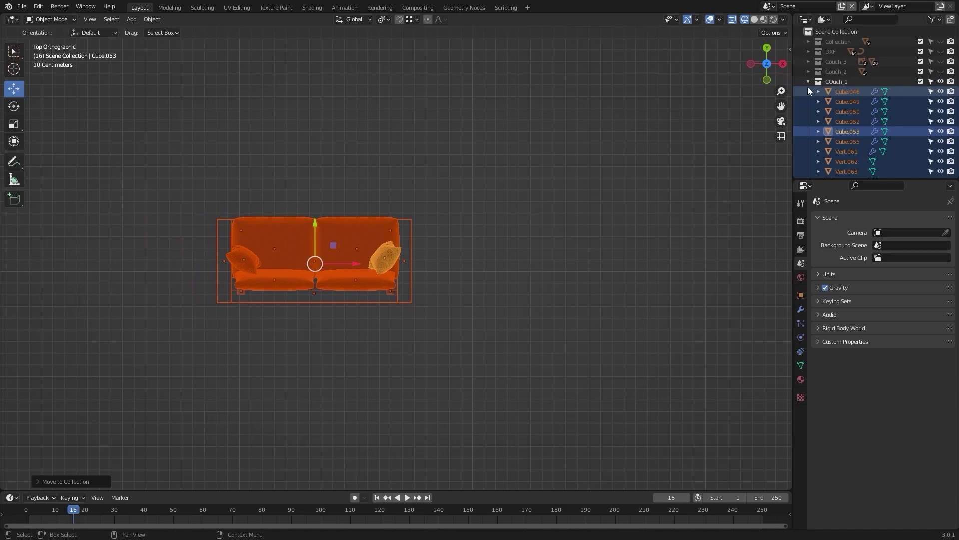
Step: Deselect the duplicated couch and switch the viewport to solid shading
left_click(457, 237)
mouse_move(498, 182)
middle_mouse_down("shift")
mouse_move(516, 223)
mouse_move(344, 181)
middle_mouse_up("shift")
key("z")
left_click(432, 258)
scroll(451, 208, "up", 3)
Step: Delete the seat cushion, back cushion and pillow from one half of the COuch_1 couch
mouse_move(451, 208)
middle_mouse_down()
mouse_move(502, 240)
mouse_move(341, 235)
mouse_move(379, 262)
middle_mouse_up()
scroll(503, 239, "up", 2)
left_click(379, 261)
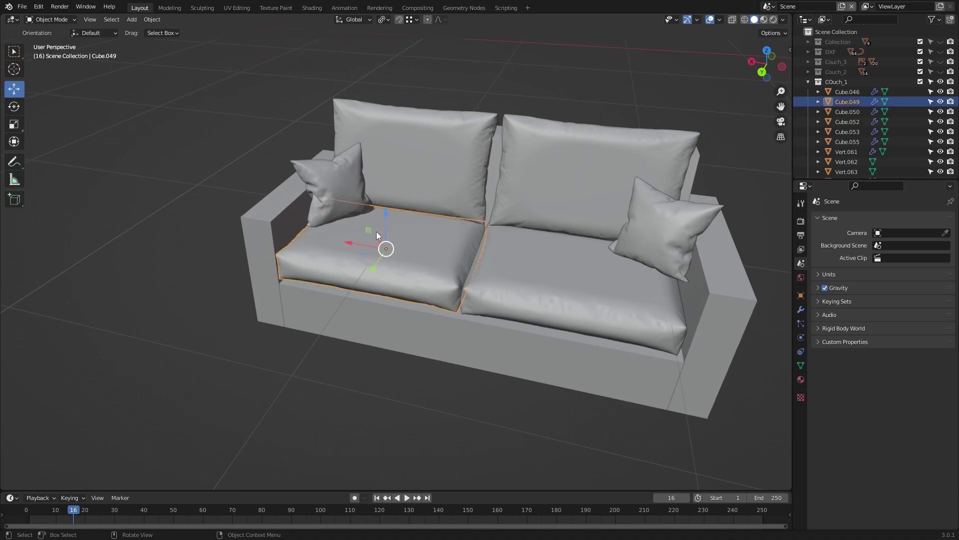
left_click(401, 170, "shift")
left_click(343, 190, "shift")
middle_click_drag(309, 211, 329, 216)
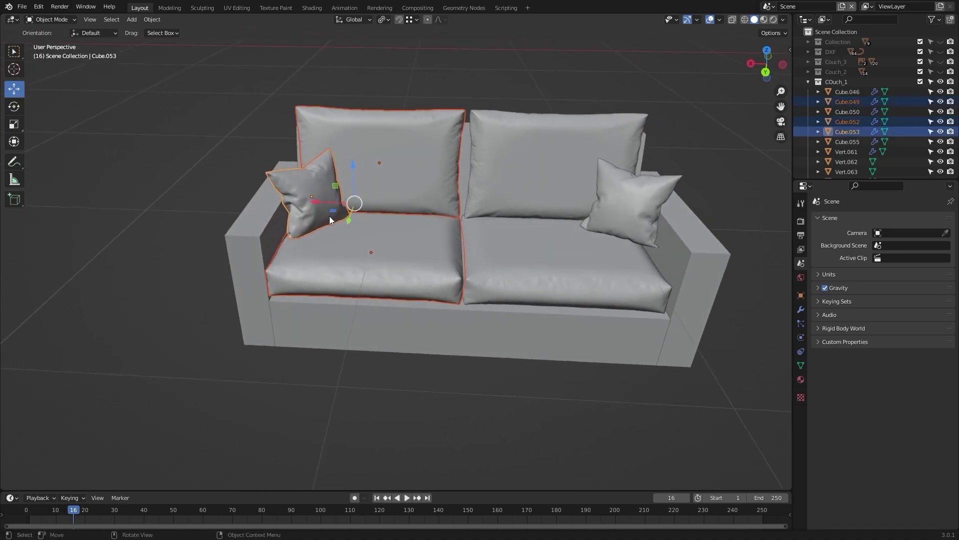
key("x")
Step: In top-view wireframe, select the frame, armrest and legs on the emptied side and open them together for mesh editing
key("KP_7")
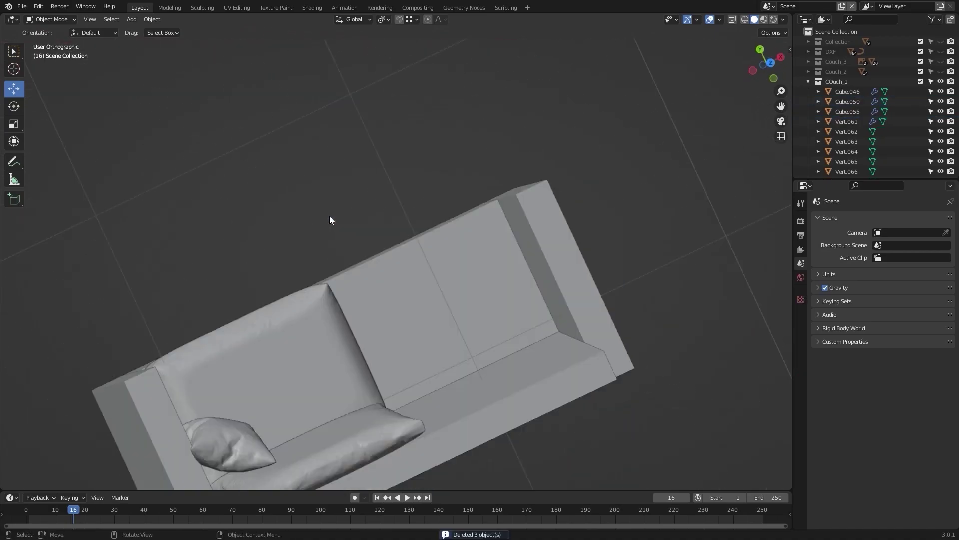
middle_click_drag(419, 223, 350, 166, "shift")
key("shift+z")
left_click_drag(581, 146, 400, 450)
key("z")
left_click(281, 275)
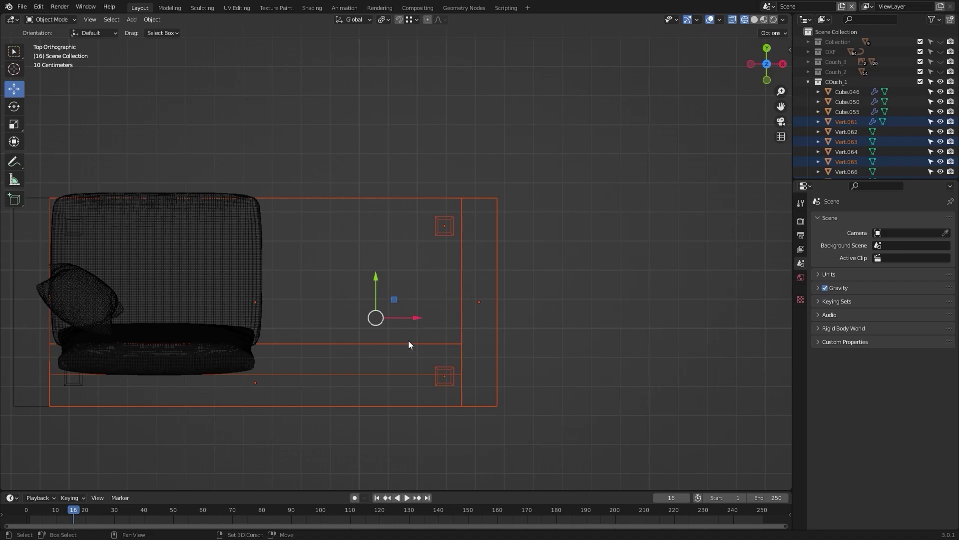
key("Tab")
Step: Move the vertices of the armrest, legs and frame end about -0.622 m along X toward the remaining cushion
scroll(545, 300, "down", 1)
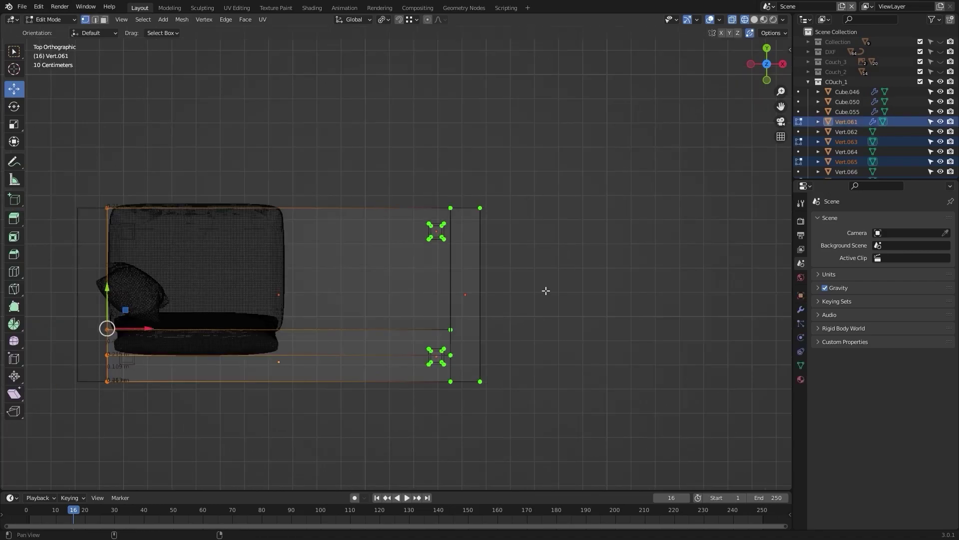
scroll(574, 255, "up", 2, "ctrl")
left_click_drag(602, 171, 435, 421)
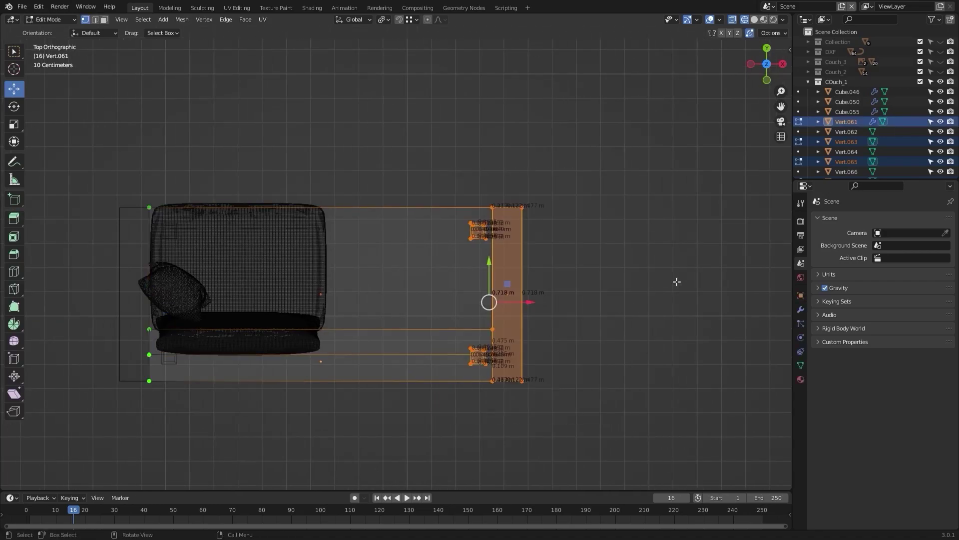
key("g")
key("x")
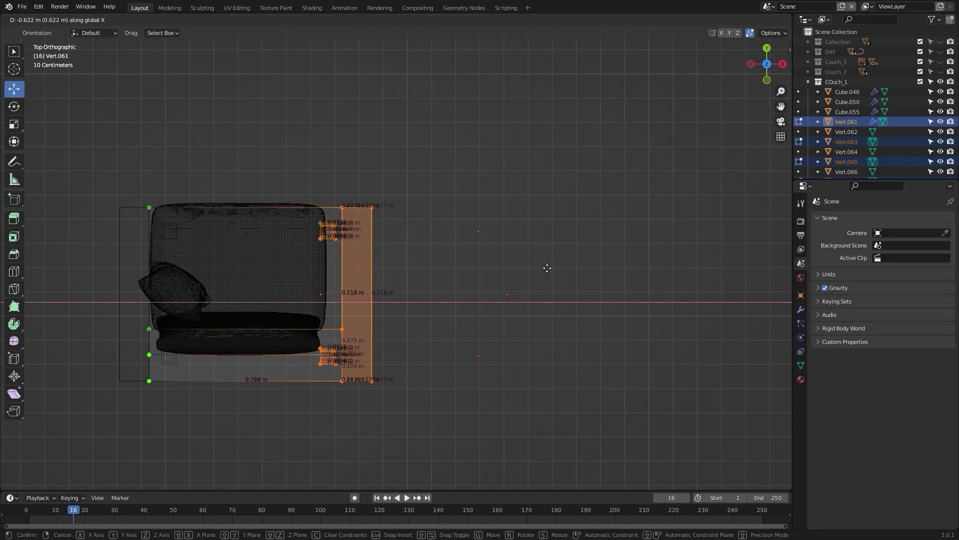
left_click(433, 282)
Step: Shift the same vertices about -0.063 m further along X, flush with the back cushion, and return to Object Mode
scroll(433, 282, "up", 6)
key("g")
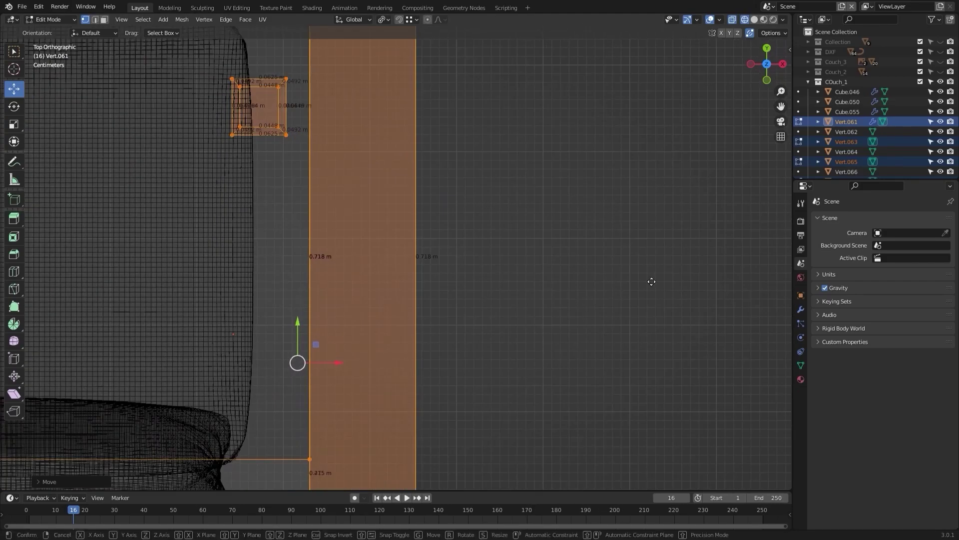
key("x")
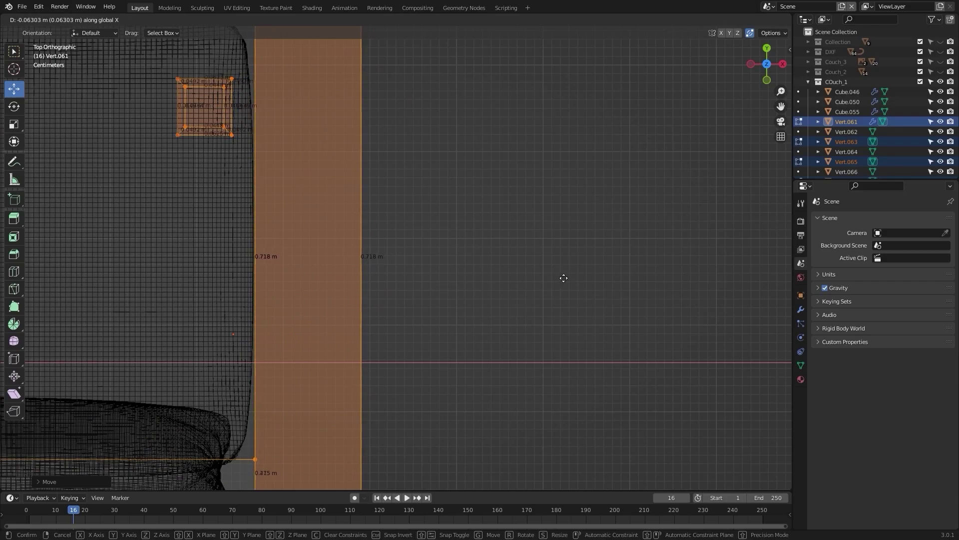
left_click(563, 278)
scroll(550, 280, "down", 7)
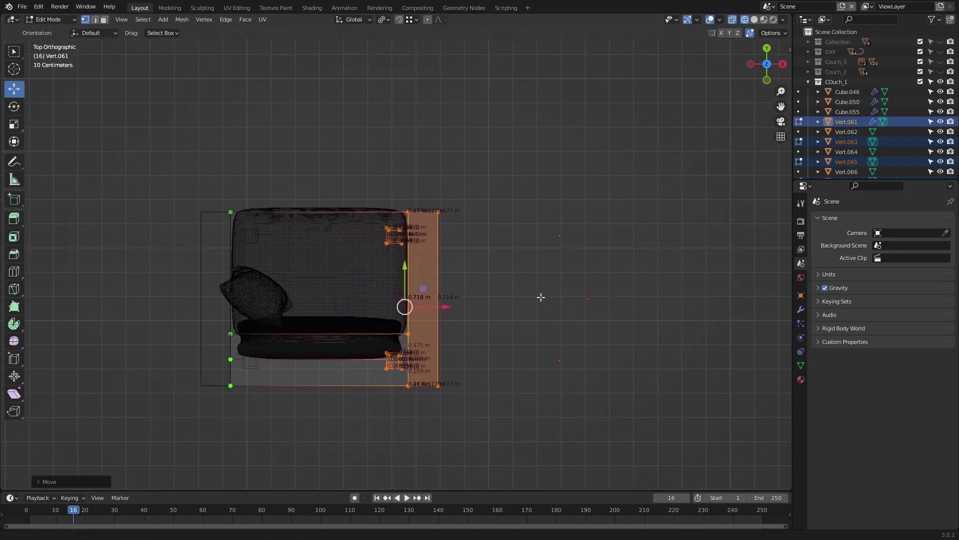
key("alt+z")
middle_click_drag(713, 325, 258, 241)
key("Tab")
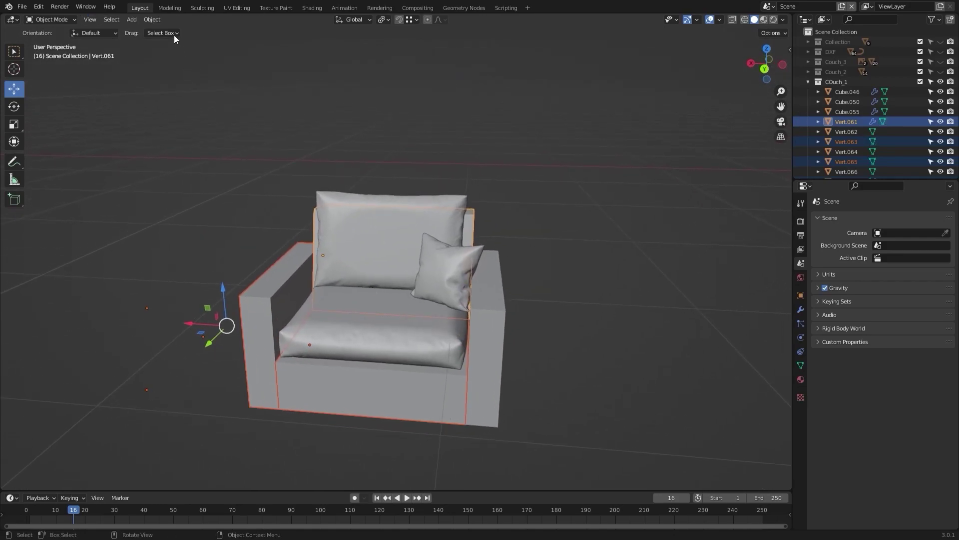
Step: Set the origins of the shortened frame, armrest and legs to geometry and deselect everything
left_click(161, 19)
mouse_move(193, 40)
left_click(305, 49)
scroll(289, 139, "down", 3)
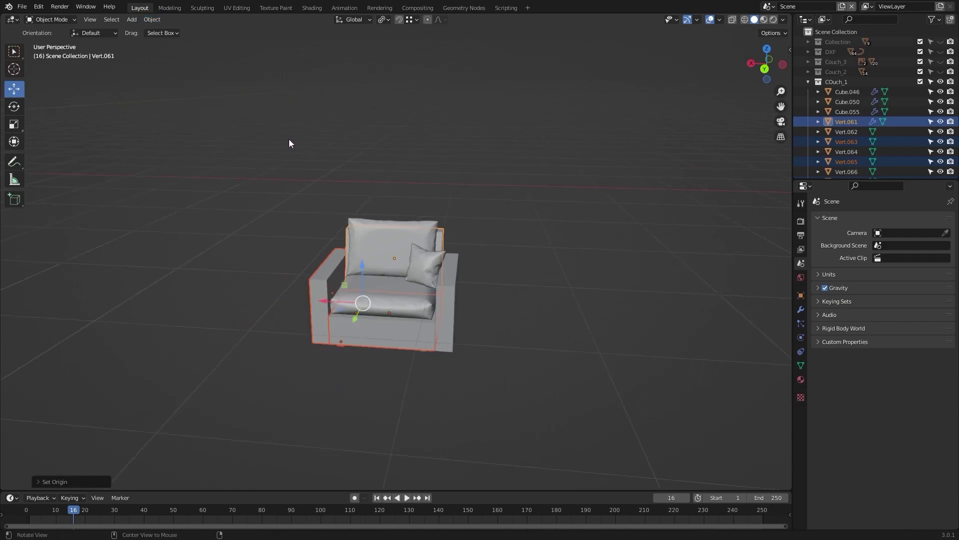
middle_click_drag(289, 143, 500, 156)
left_click(352, 156)
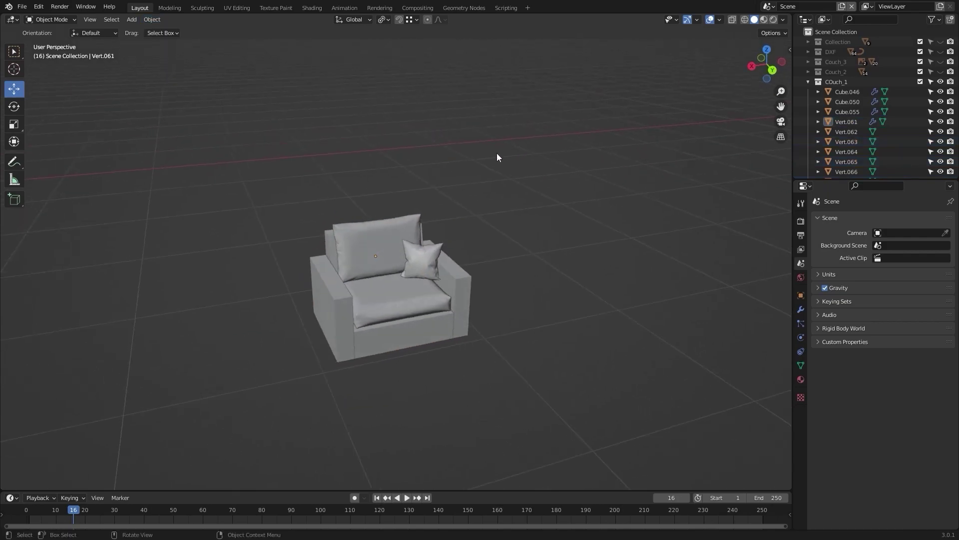
Step: Collapse the COuch_1 collection, make Couch_2 and Couch_3 visible, and view all three couches from the top
left_click(809, 82)
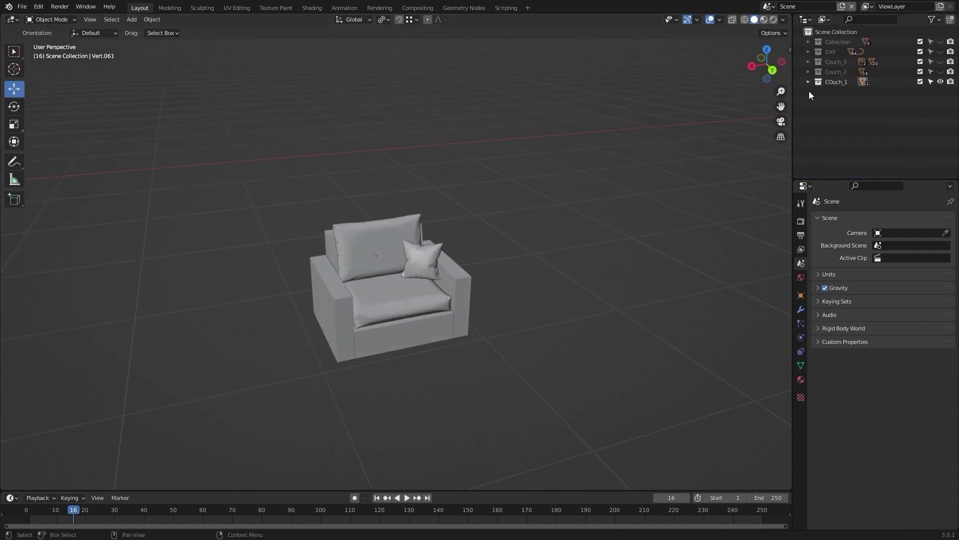
left_click(940, 72)
left_click(940, 62)
middle_click_drag(589, 165, 675, 242)
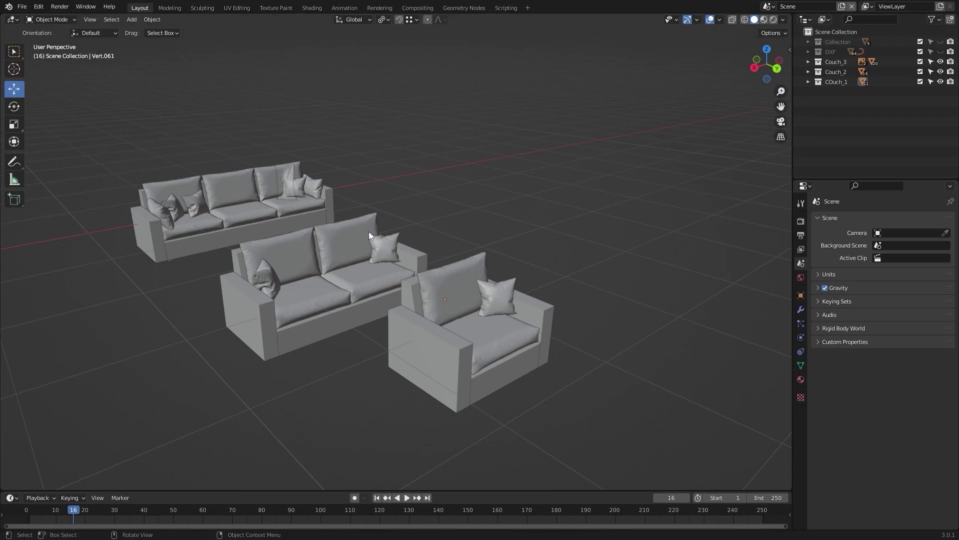
middle_click_drag(369, 232, 408, 178)
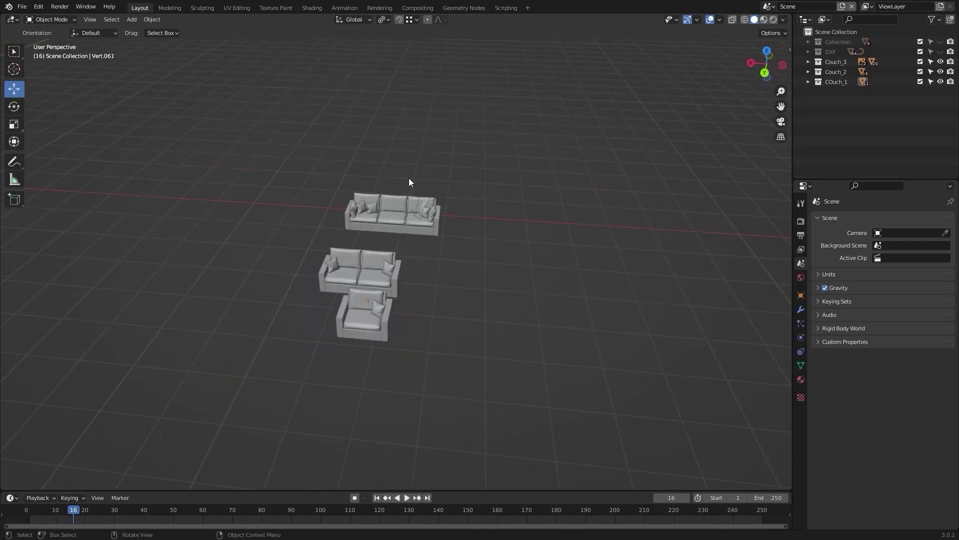
key("KP_7")
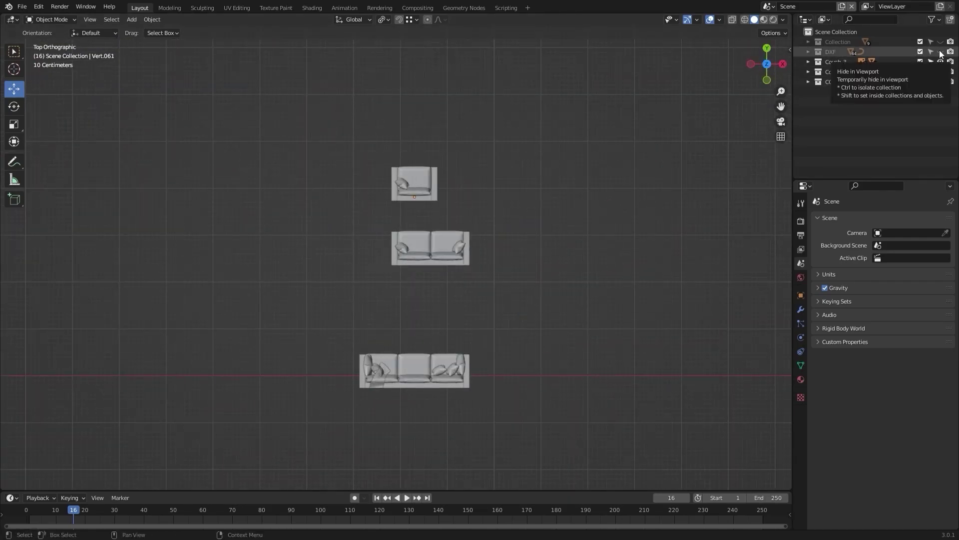
Step: Make the DXF and Collection collections visible to bring the house floor plan into the scene
left_click_drag(940, 50, 940, 42)
scroll(460, 175, "down", 8)
middle_click_drag(596, 205, 423, 194, "shift")
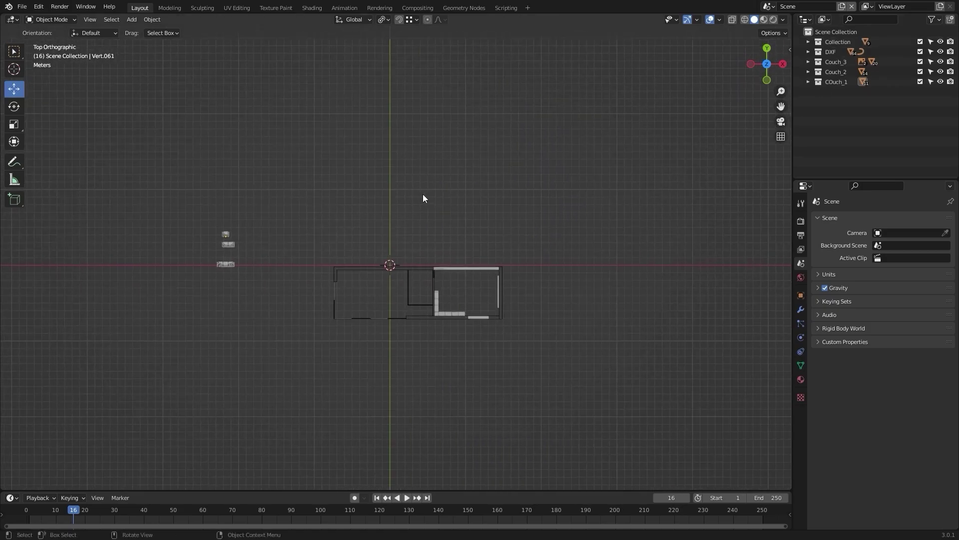
scroll(423, 194, "up", 3)
middle_click_drag(358, 182, 409, 175, "shift")
scroll(360, 206, "up", 2)
scroll(362, 176, "down", 3)
mouse_move(337, 206)
middle_mouse_down("shift")
mouse_move(361, 176)
mouse_move(359, 204)
middle_mouse_up("shift")
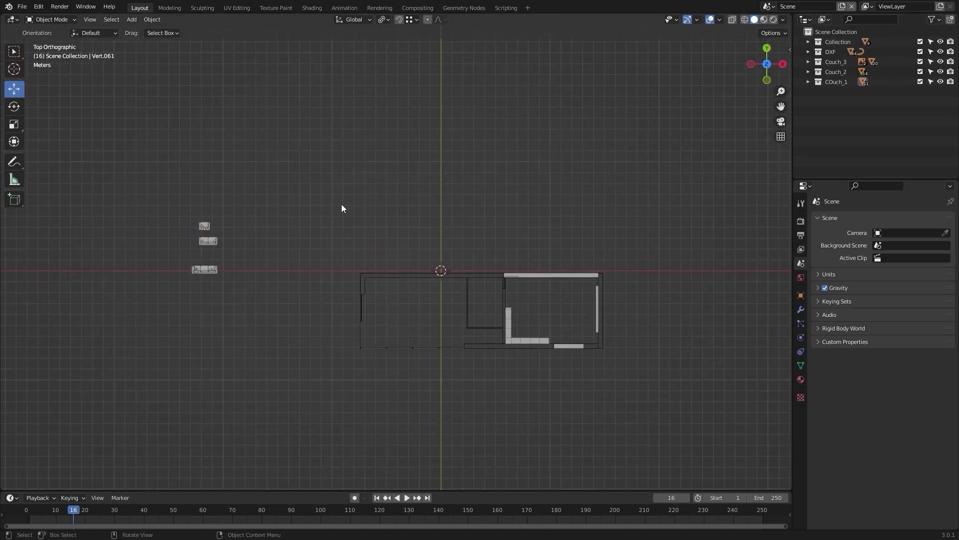
Step: In wireframe, select the whole three-seat couch and move it into the room with the kitchen cabinets
key("shift+z")
left_click_drag(249, 251, 247, 253)
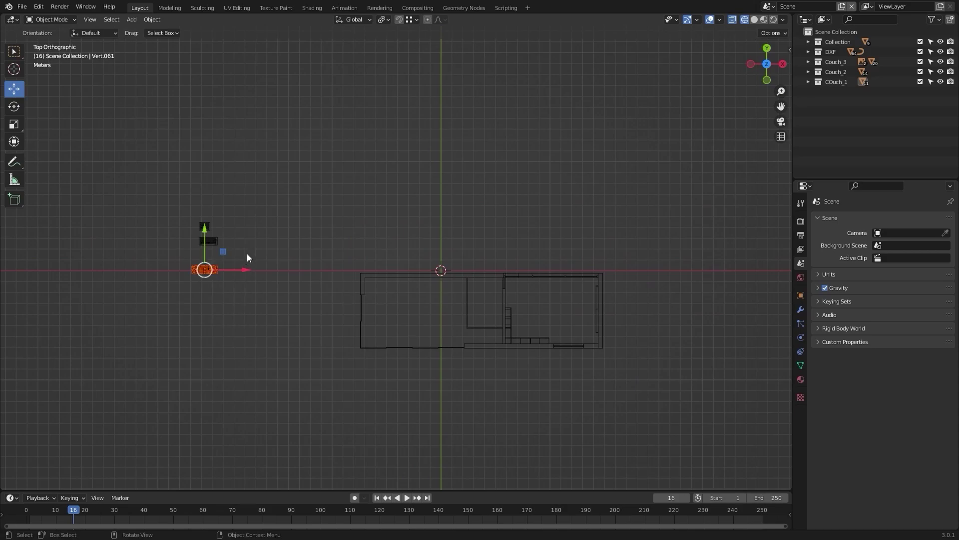
scroll(248, 252, "down", 2)
middle_click_drag(305, 238, 259, 225, "shift")
scroll(257, 247, "up", 2)
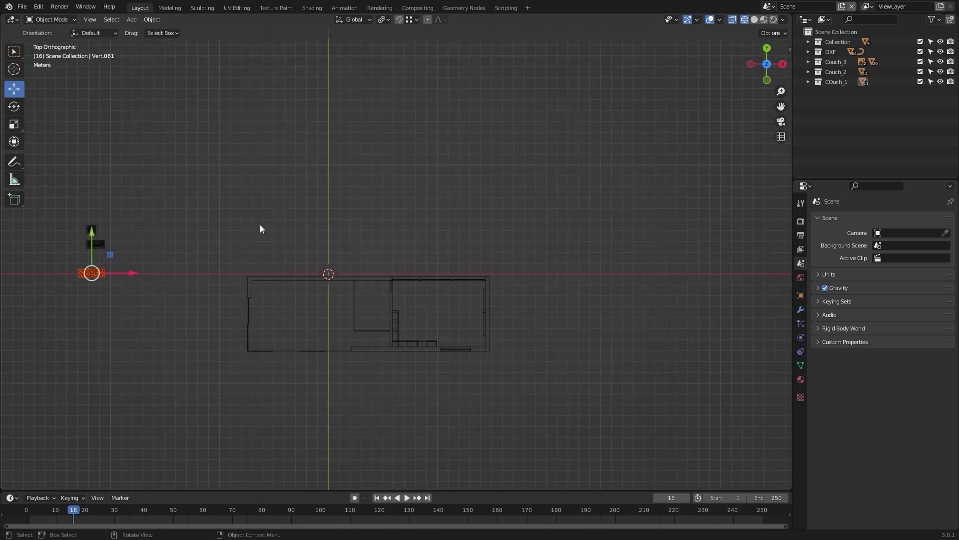
key("g")
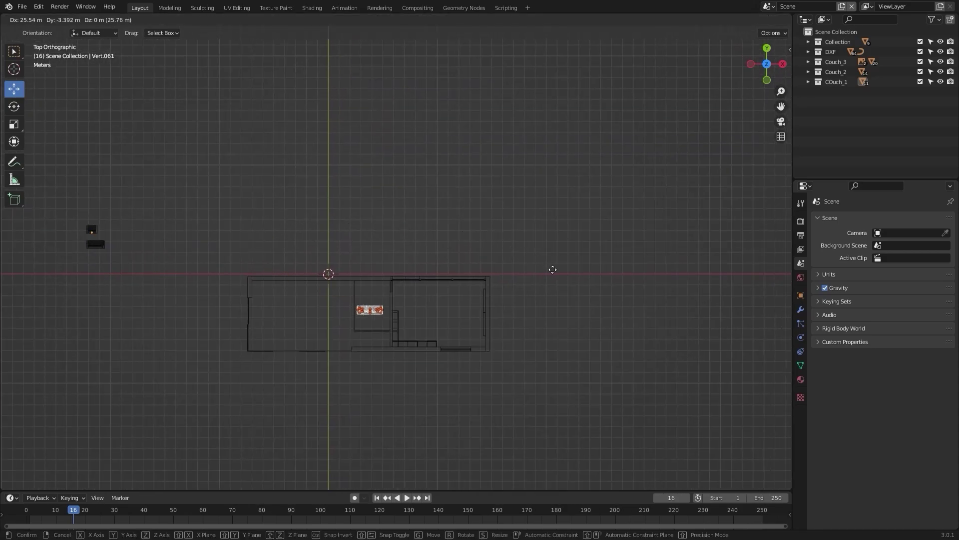
left_click(611, 267)
scroll(557, 305, "up", 5)
middle_click_drag(547, 352, 431, 205, "shift")
scroll(559, 229, "up", 6)
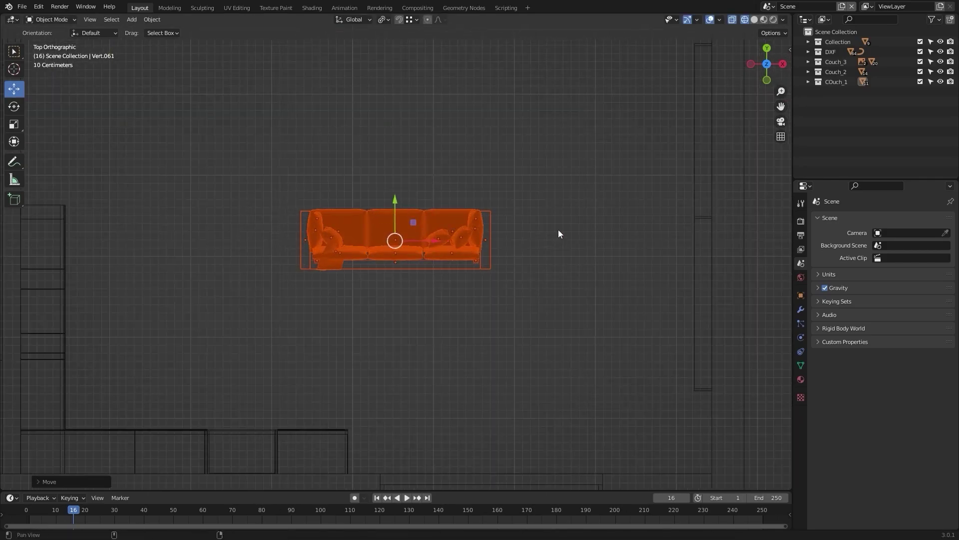
Step: Set the pivot point to Median Point and rotate the three-seat couch 90° about the vertical axis
scroll(493, 217, "down", 2)
middle_click_drag(558, 229, 493, 261, "shift")
key("period")
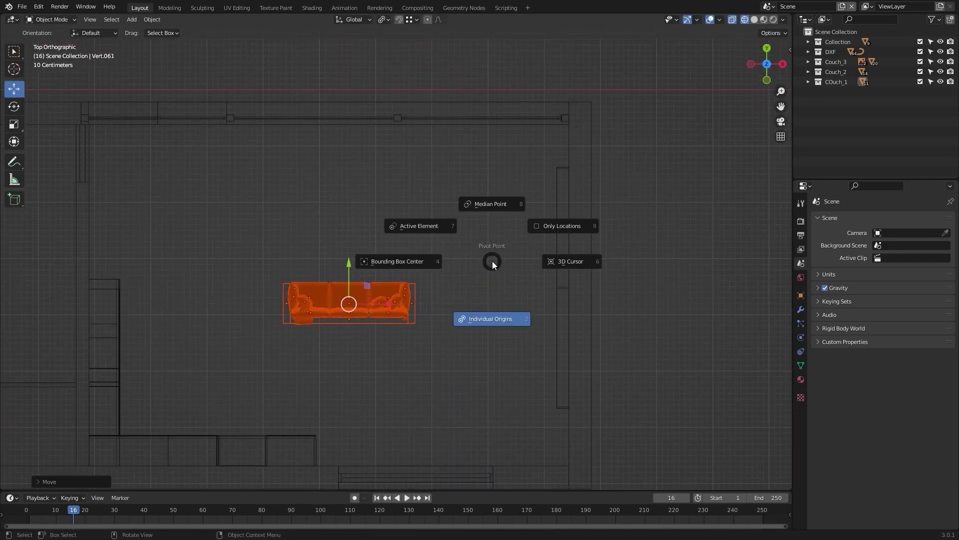
left_click(492, 210)
type("r")
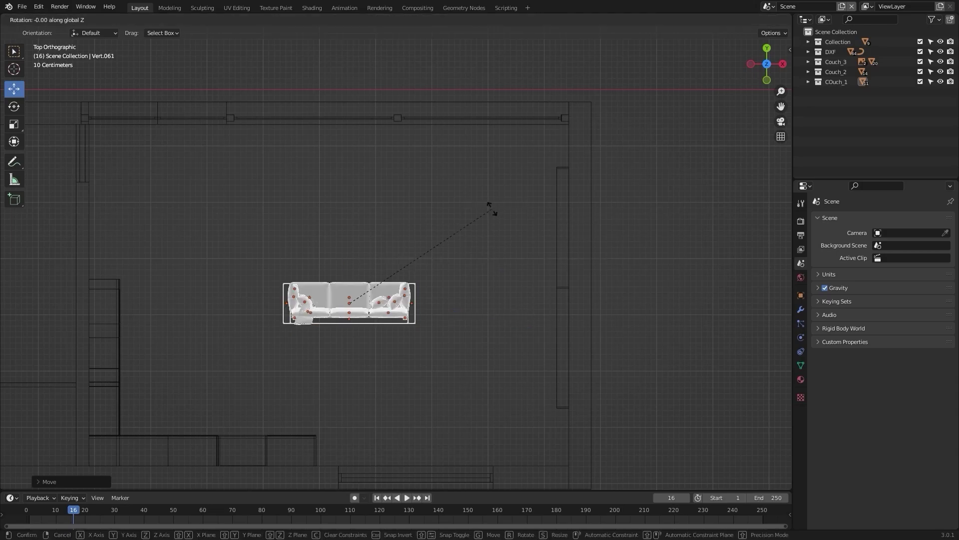
type("90")
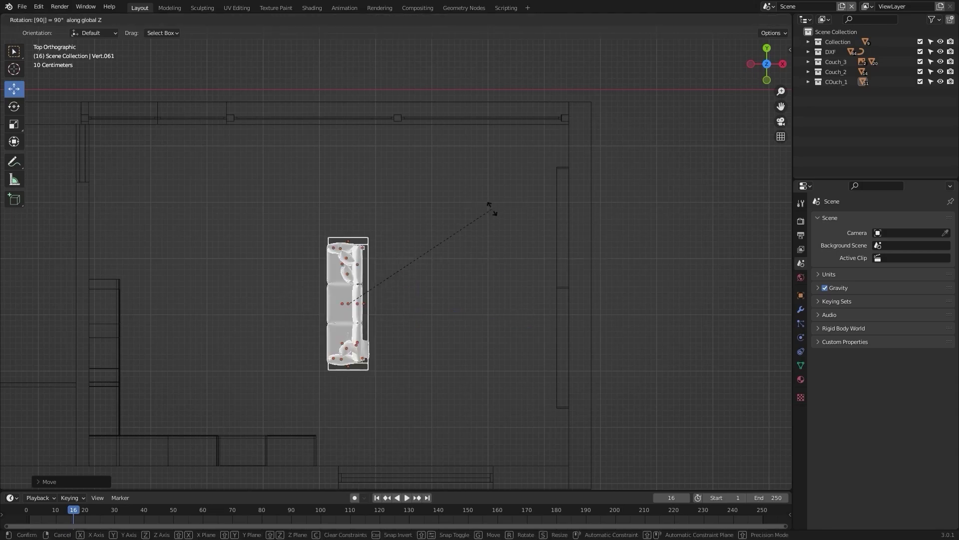
key("Return")
Step: Move the three-seat couch along X toward the room's end wall and adjust its position along Y
middle_click_drag(492, 209, 410, 251, "shift")
key("g")
key("x")
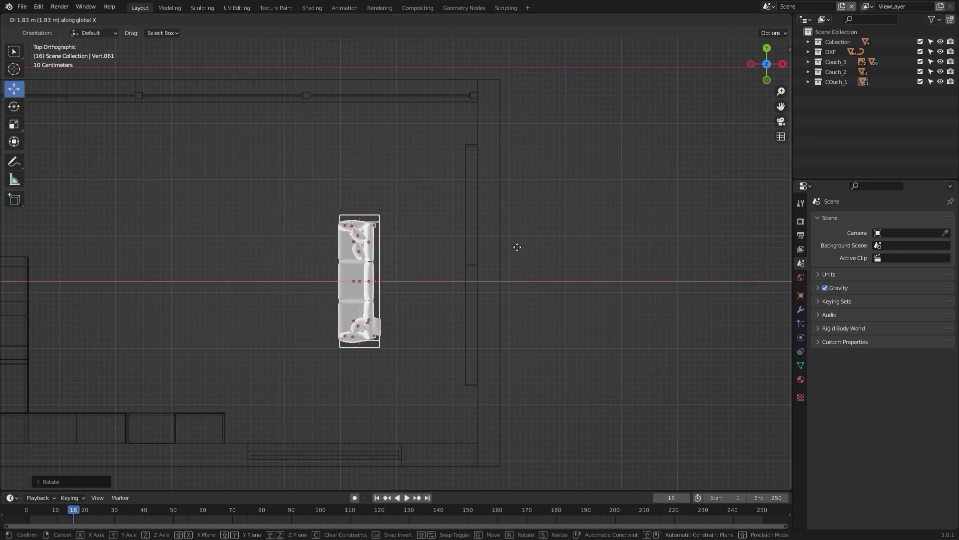
left_click(524, 253)
key("g")
key("y")
left_click(548, 260)
Step: Shift the three-seat couch slightly further along X toward the end wall and deselect it
scroll(544, 240, "up", 1)
middle_click_drag(543, 225, 537, 234, "shift")
key("g")
key("x")
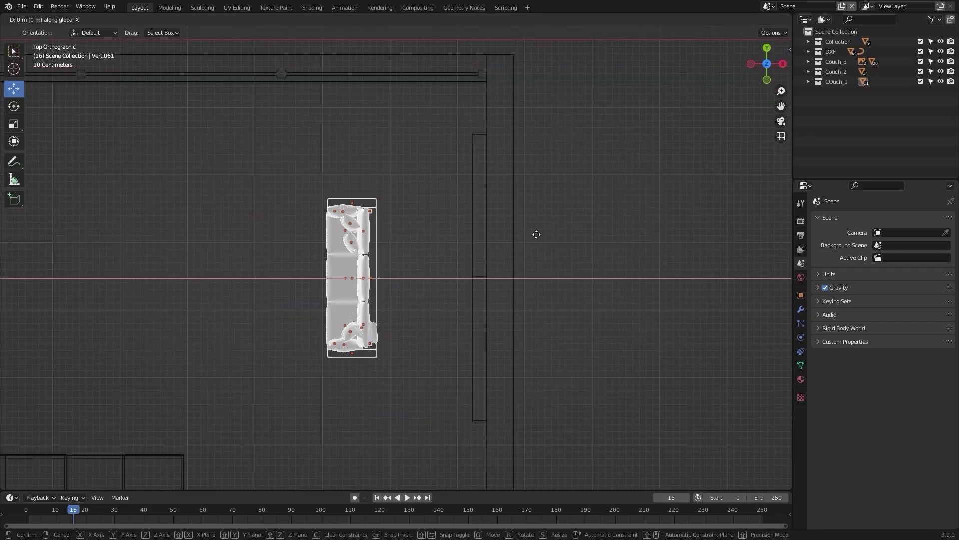
left_click(551, 234)
scroll(550, 234, "down", 5)
left_click(551, 235)
Step: Select the whole two-seat couch outside the house and move it into the same room beside the tall cabinets
scroll(500, 218, "down", 5)
middle_click_drag(49, 209, 435, 287, "shift")
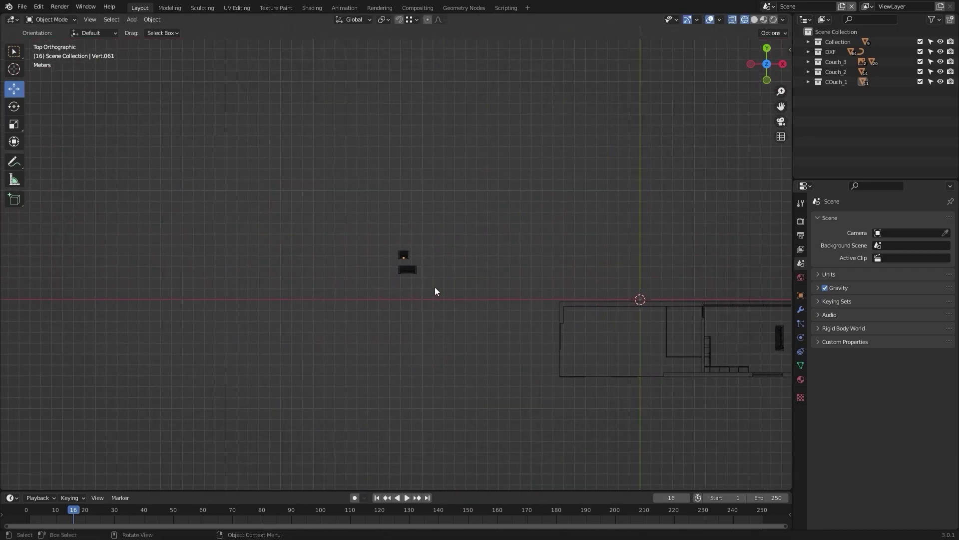
scroll(419, 289, "up", 9)
left_click_drag(376, 398, 576, 294)
scroll(566, 296, "down", 8)
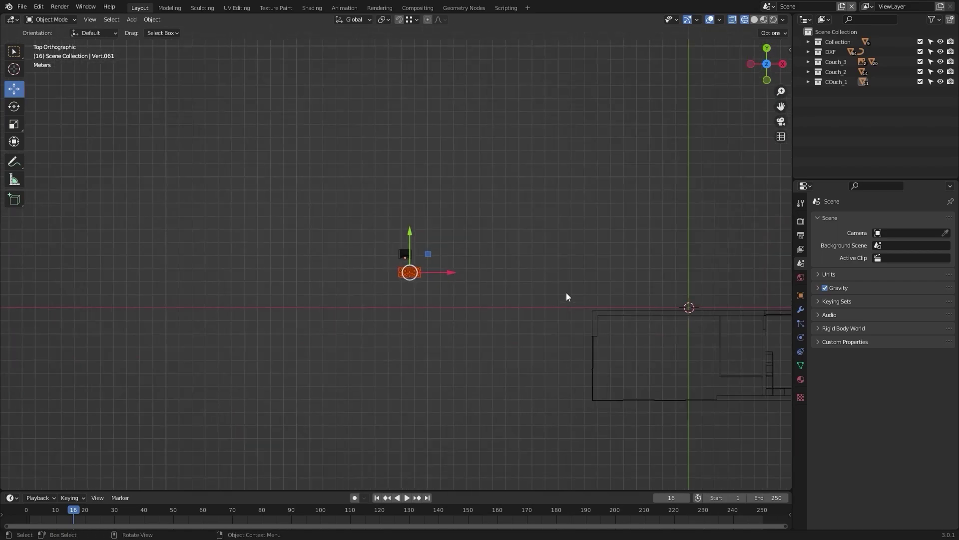
scroll(566, 297, "down", 3)
middle_click_drag(555, 242, 433, 235, "shift")
key("g")
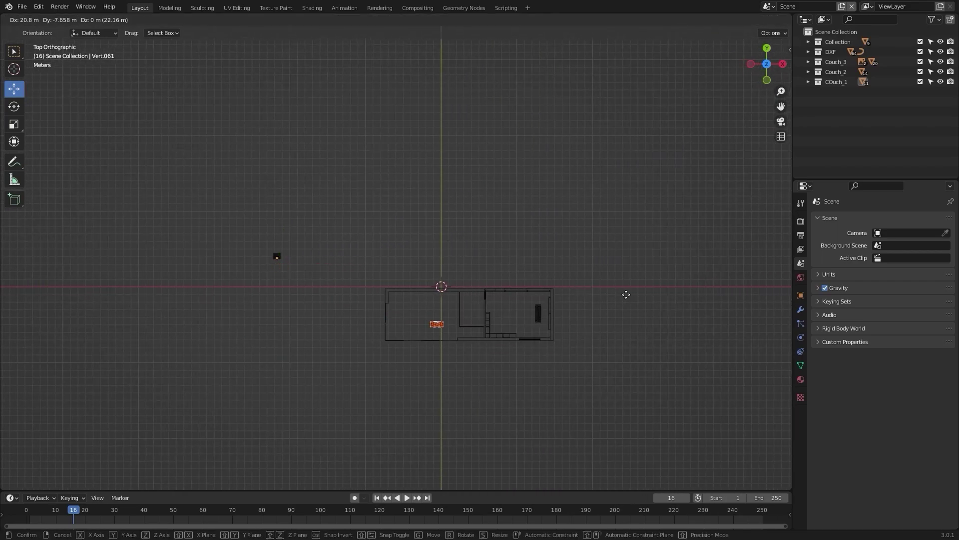
left_click(645, 283)
Step: Rotate the two-seat couch 90° so that it faces the three-seat couch
scroll(629, 283, "up", 3)
scroll(322, 146, "up", 2)
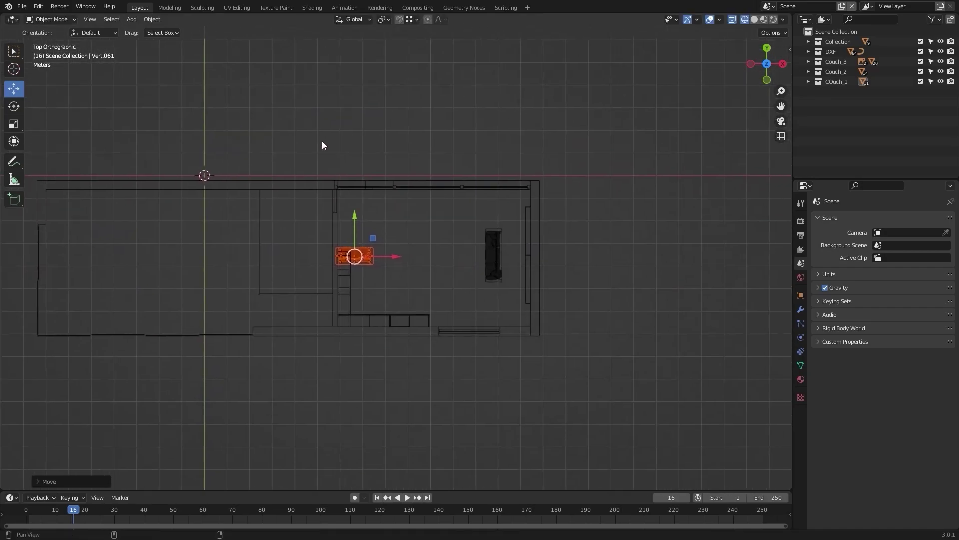
scroll(542, 199, "up", 2)
scroll(447, 159, "up", 1)
type("r")
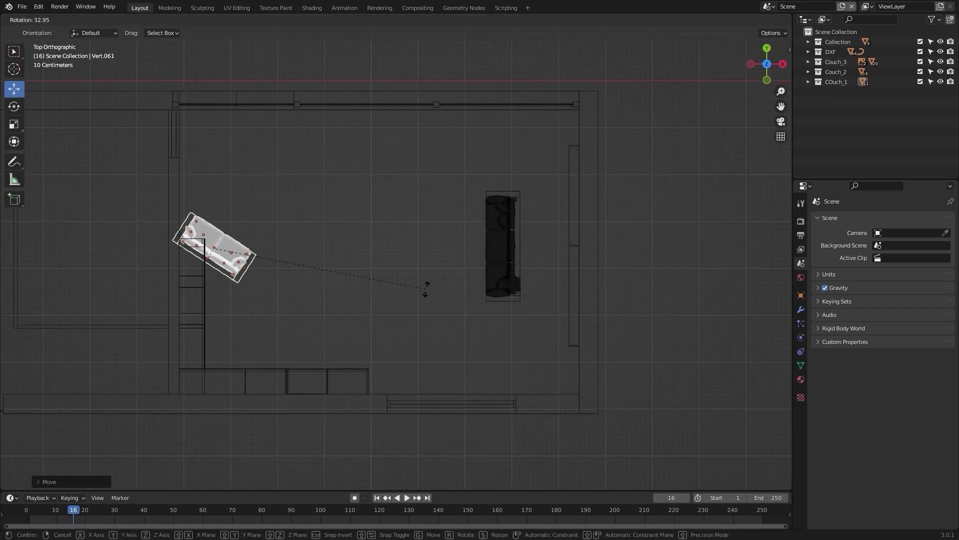
type("90")
key("Return")
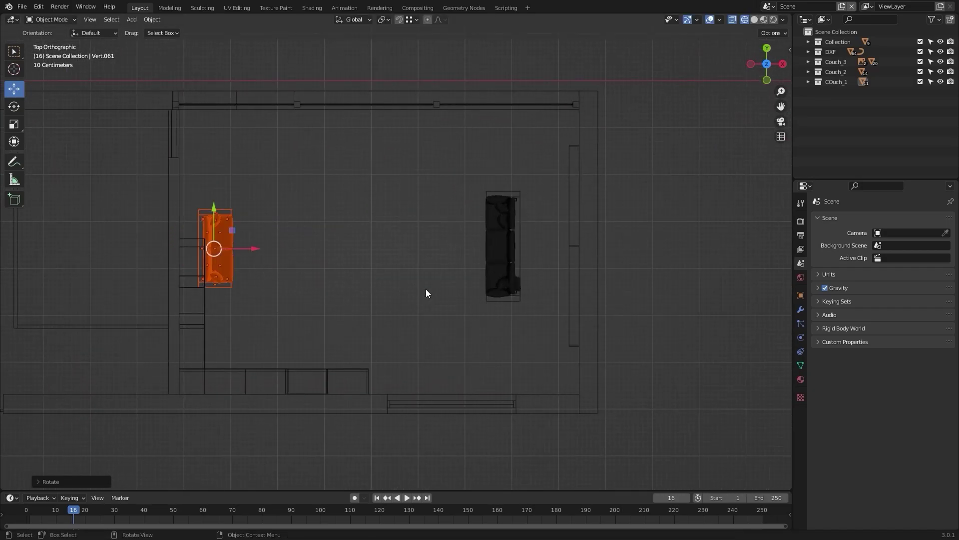
Step: Move the two-seat couch about 3.52 m along X toward the three-seat couch, align it along Y and deselect it
key("g")
key("x")
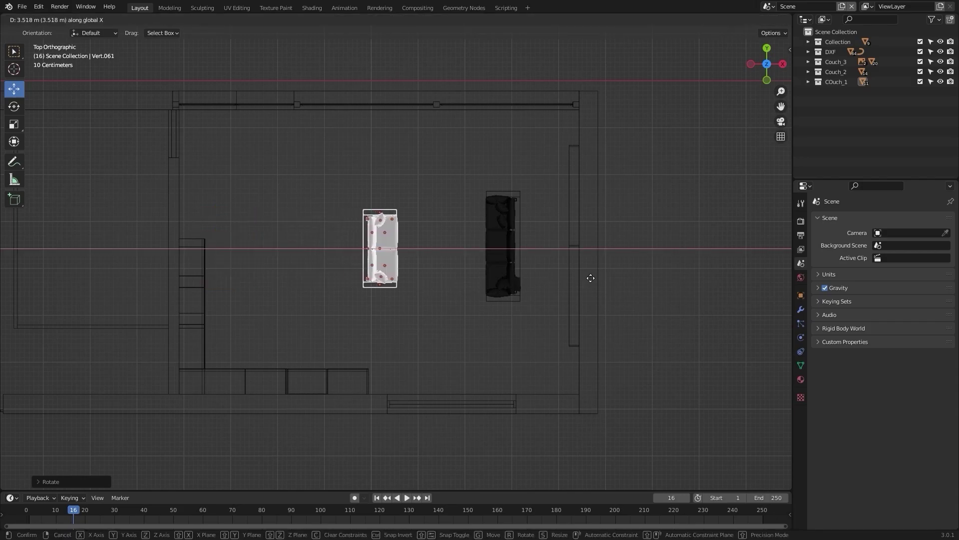
key("Return")
key("g")
key("y")
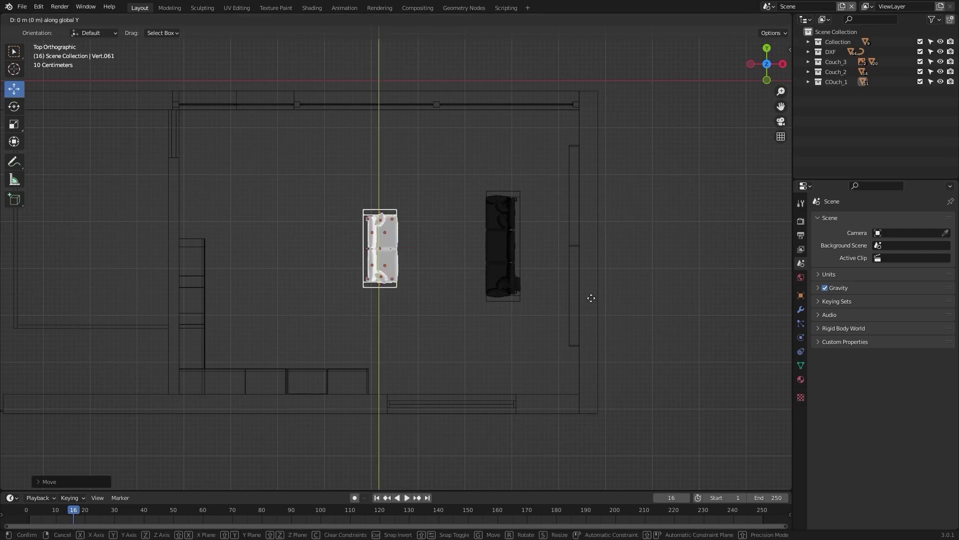
key("Return")
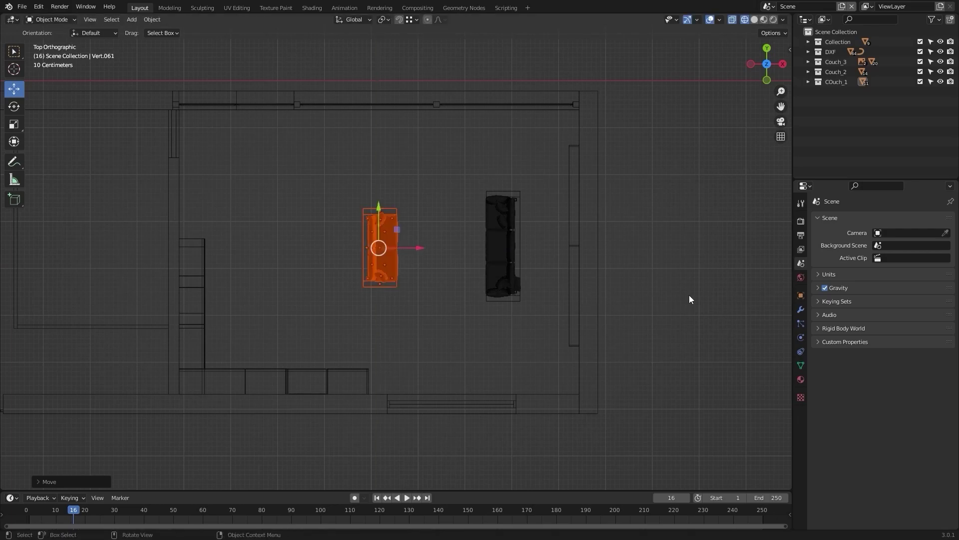
left_click(679, 293)
Step: Select the single-seat couch outside the house and move it into the room near the window wall
scroll(383, 302, "down", 8)
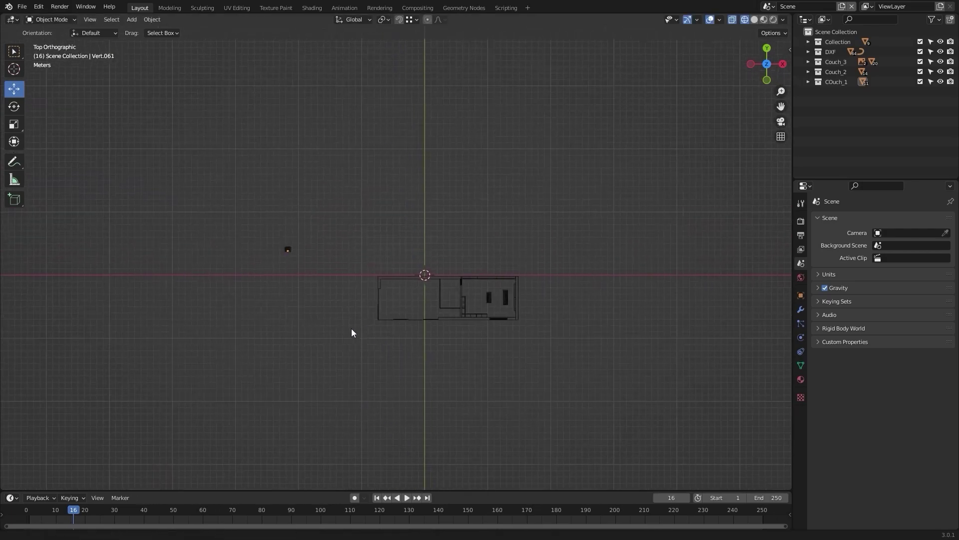
scroll(300, 323, "up", 5)
left_click_drag(56, 317, 165, 223)
middle_click_drag(685, 294, 490, 250, "shift")
key("g")
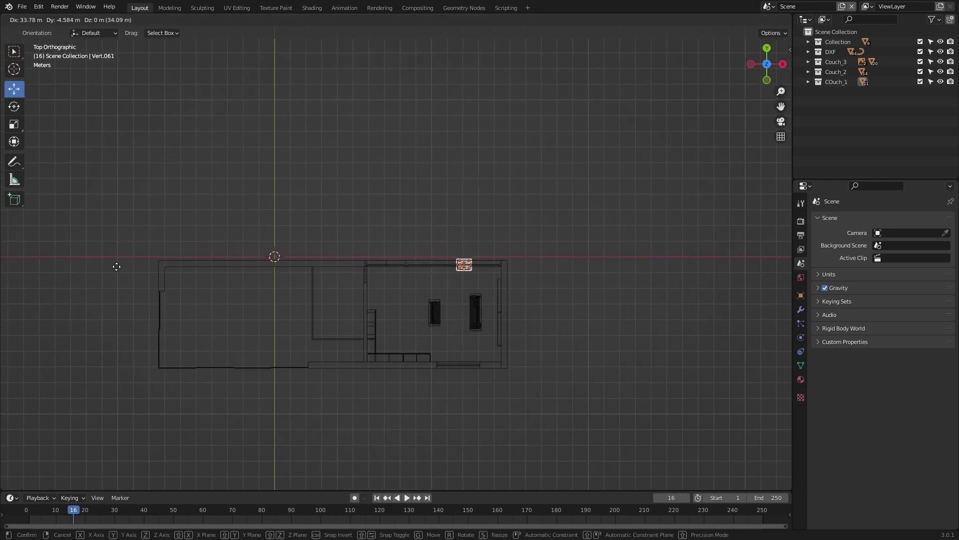
left_click(115, 283)
Step: Fine-tune the single-seat couch's position, centred between the other two couches on the window side
scroll(410, 261, "up", 4)
middle_click_drag(522, 285, 415, 200, "shift")
scroll(400, 220, "up", 4)
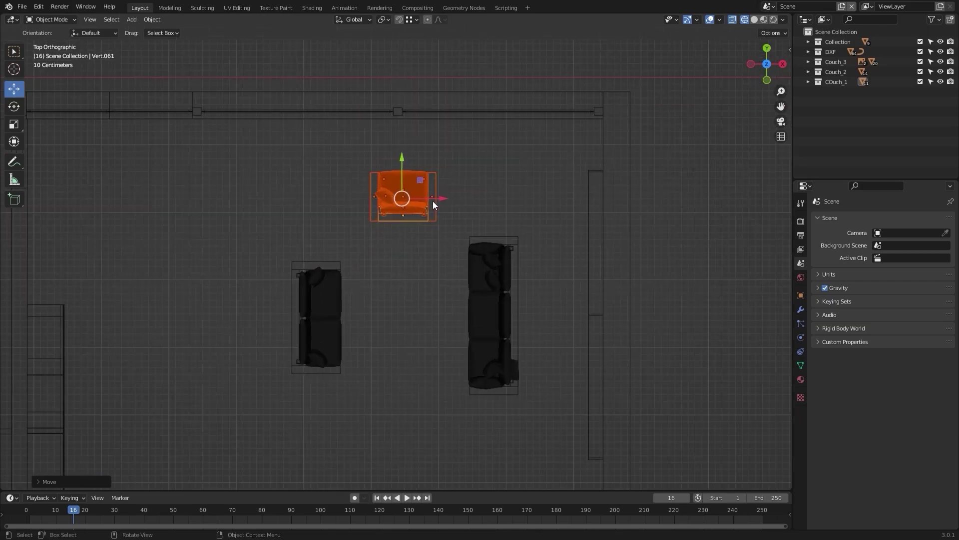
middle_click_drag(540, 192, 514, 201, "shift")
scroll(514, 203, "up", 3)
key("g")
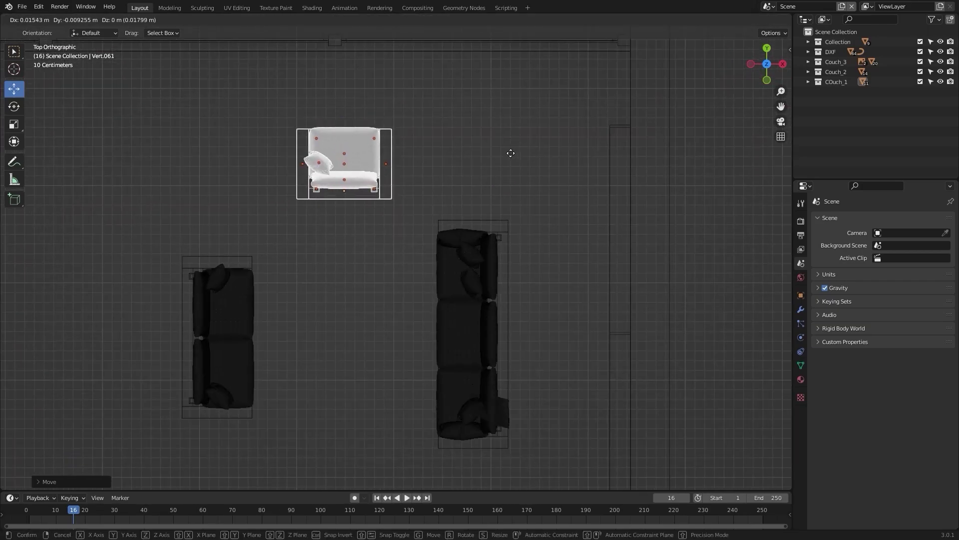
left_click(506, 154)
Step: Select all three couches together in the top view and switch the viewport to solid shading
scroll(495, 161, "down", 5)
key("z")
left_click(268, 191)
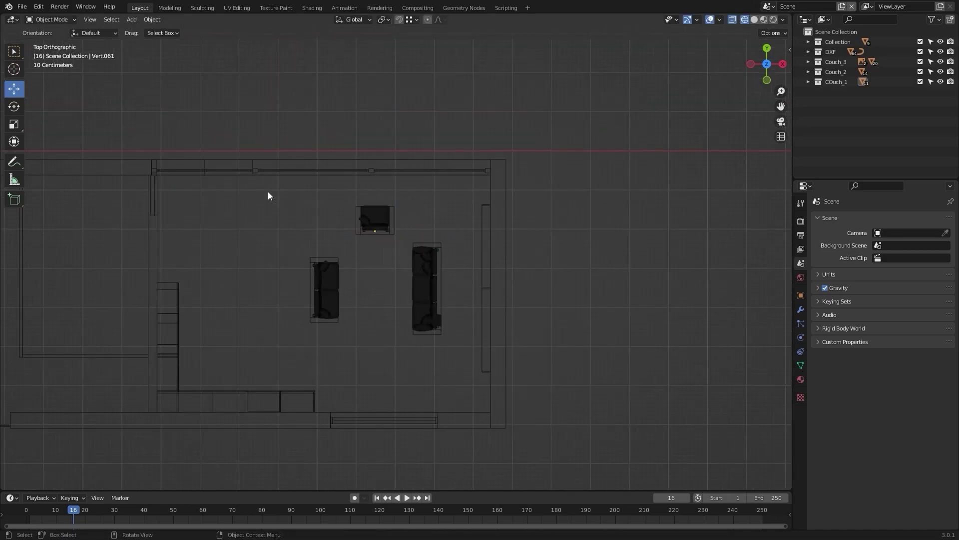
left_click_drag(265, 182, 457, 362)
scroll(343, 317, "down", 2)
middle_click_drag(343, 317, 463, 244)
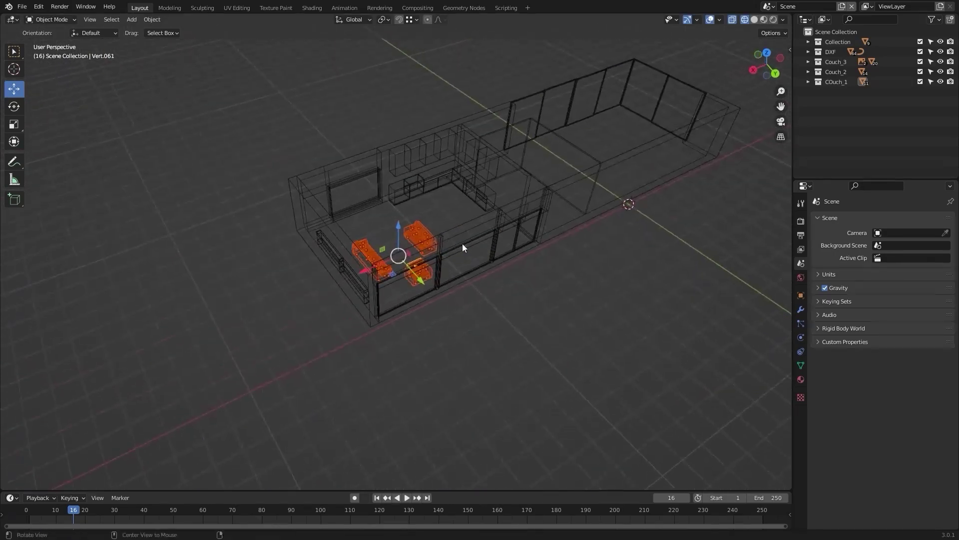
key("z")
left_click(453, 273)
middle_click_drag(549, 238, 428, 230)
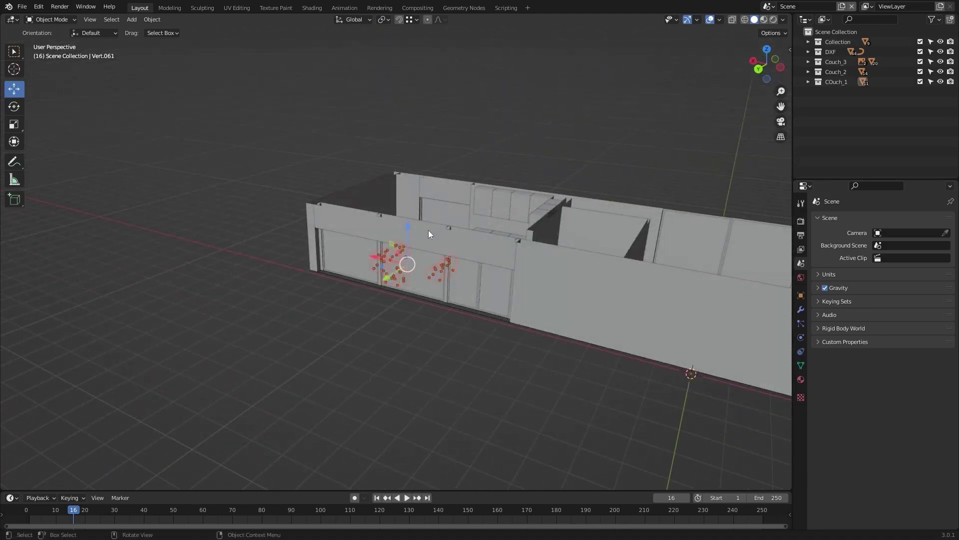
Step: In back view, raise the three couches about 0.396 m along Z so their legs rest on the floor line
scroll(424, 229, "up", 3)
key("ctrl+KP_1")
scroll(422, 230, "up", 3)
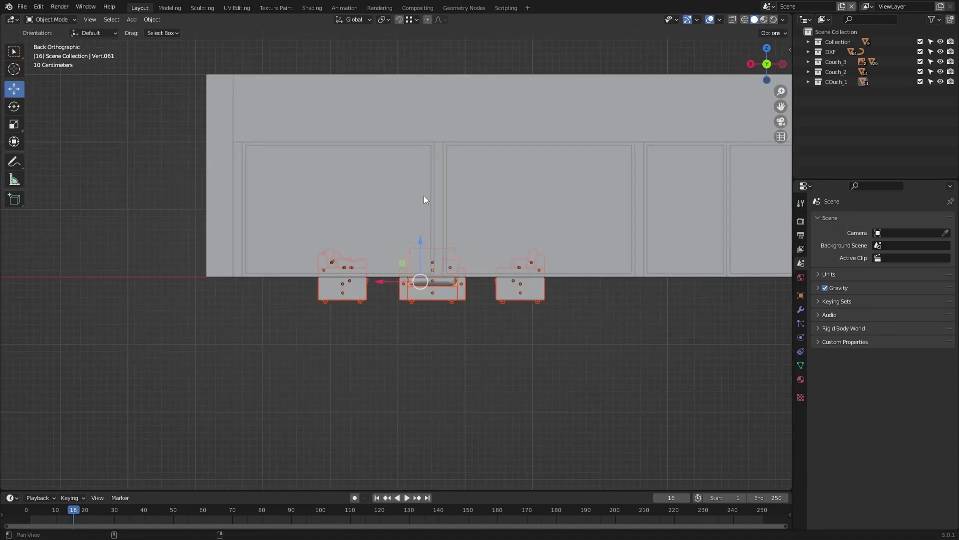
scroll(425, 199, "up", 2, "shift")
scroll(265, 334, "up", 3)
key("g")
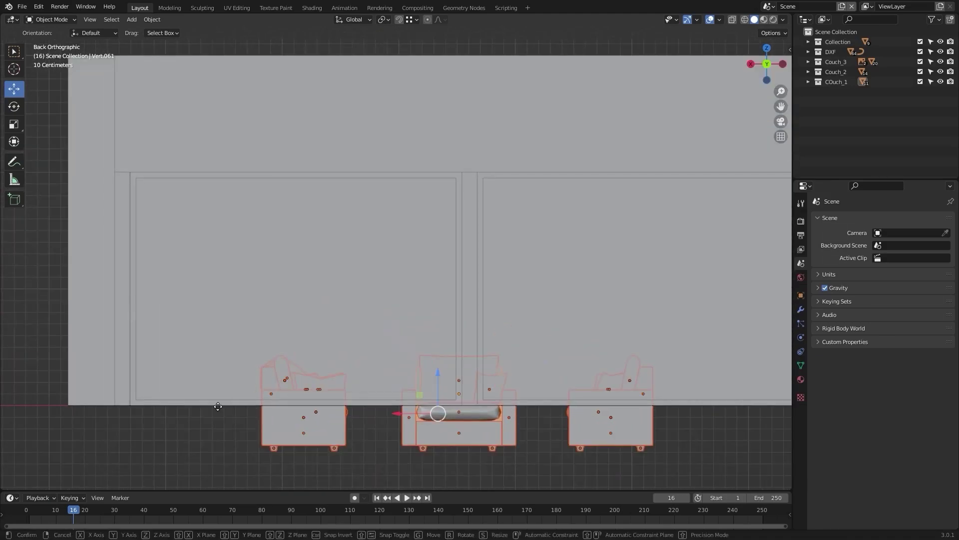
key("z")
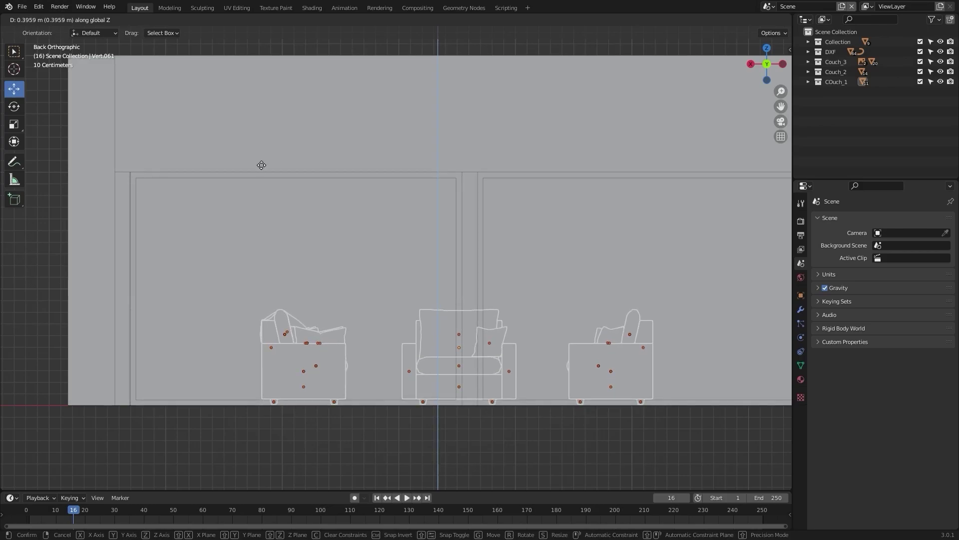
left_click(262, 165)
scroll(261, 172, "down", 6)
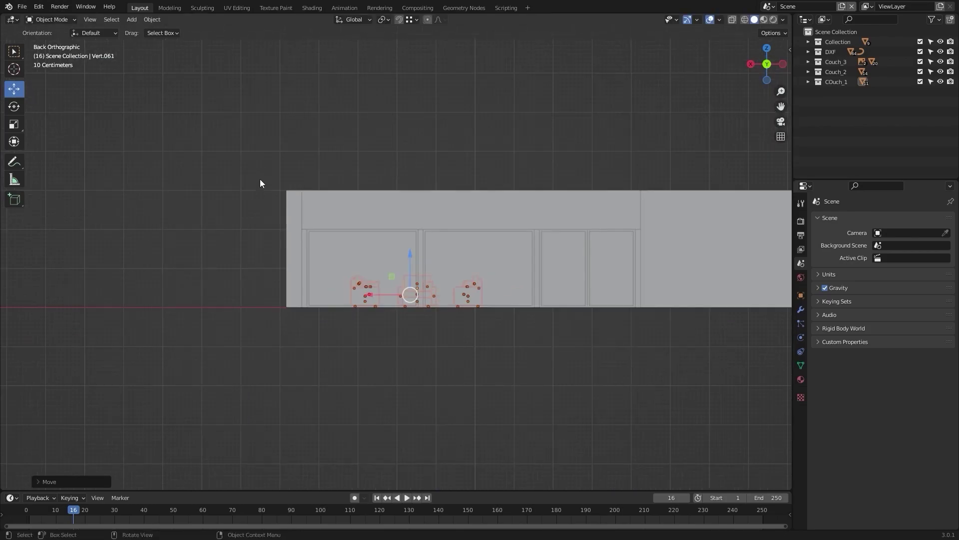
middle_click_drag(428, 202, 320, 203, "shift")
middle_click_drag(430, 103, 307, 232)
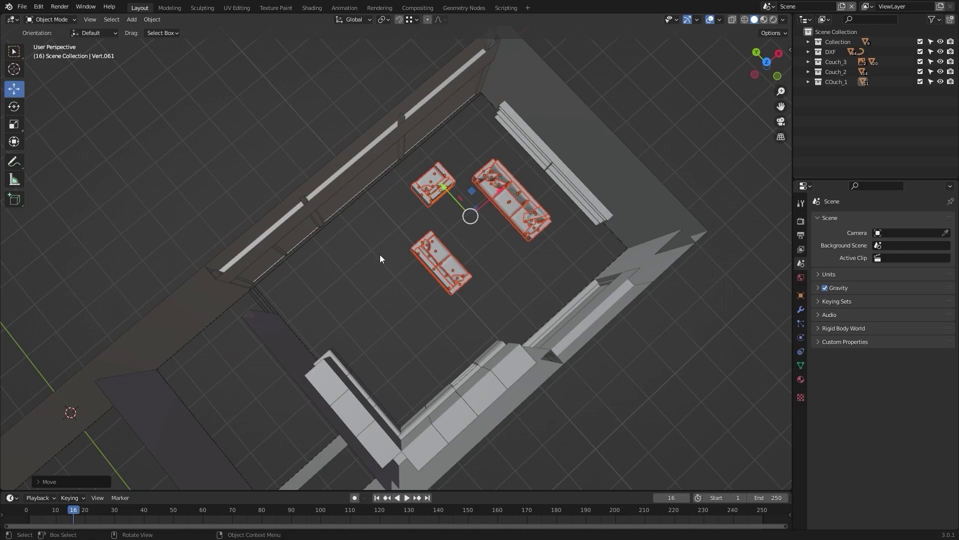
scroll(432, 339, "down", 4)
middle_click_drag(433, 299, 326, 227)
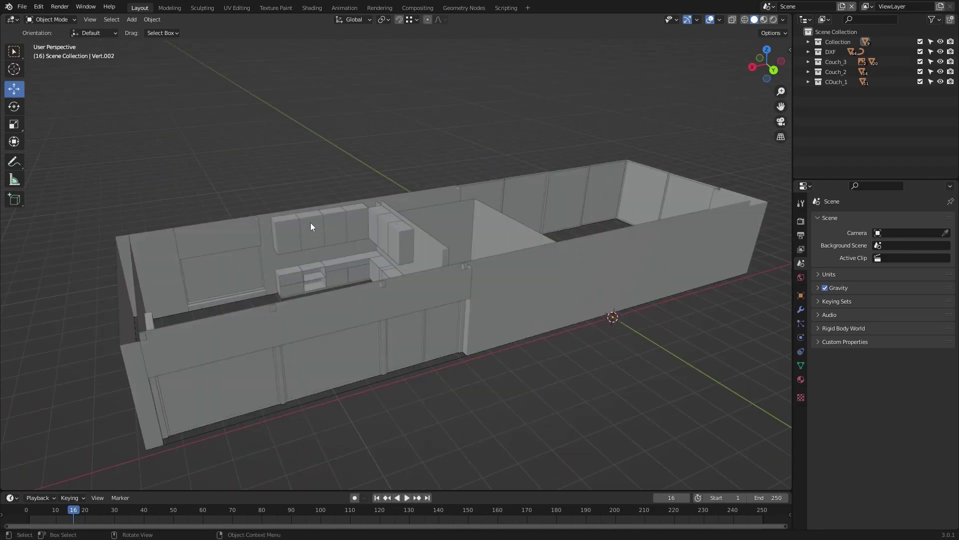
middle_click_drag(491, 300, 502, 303, "shift")
left_click(408, 329)
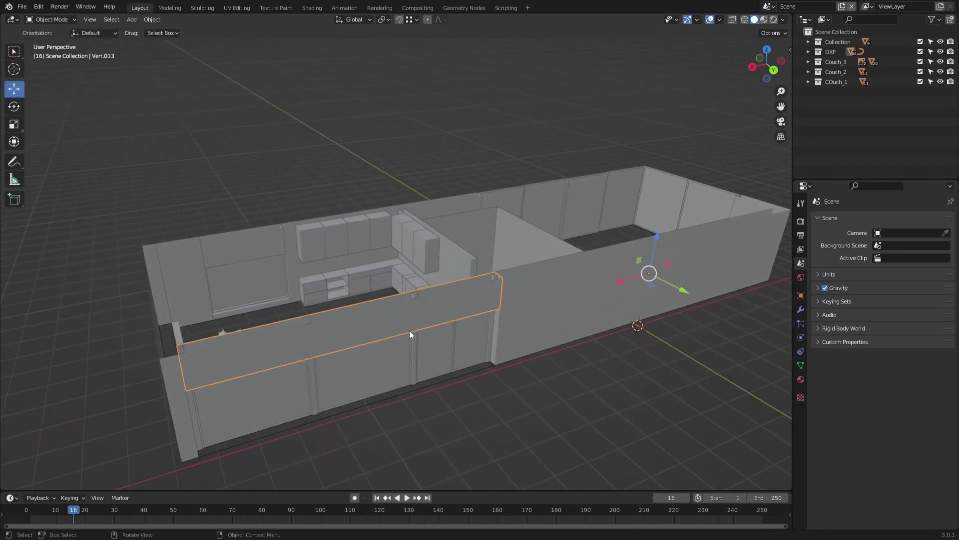
middle_click_drag(410, 331, 383, 330, "shift")
left_click(538, 280)
left_click(435, 203)
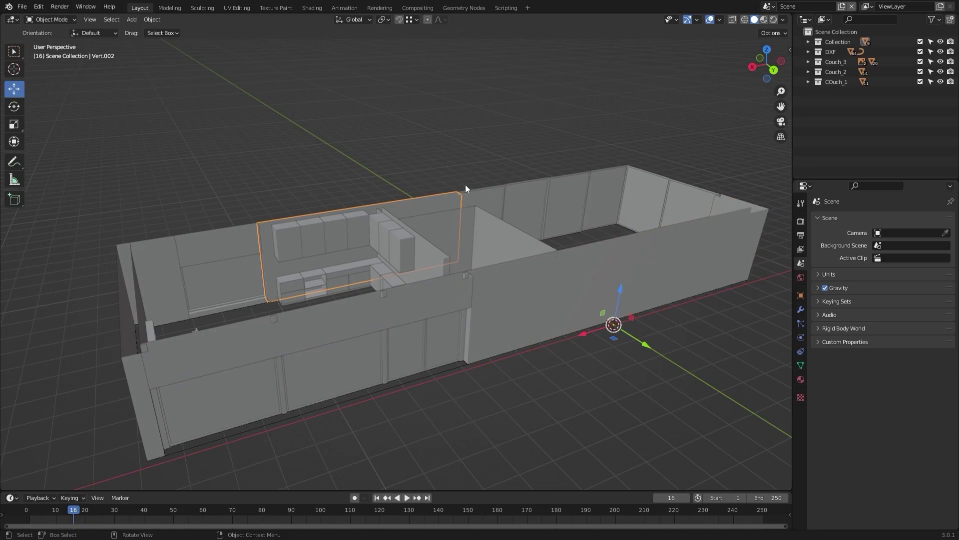
left_click(466, 152)
middle_click_drag(466, 152, 343, 191, "shift")
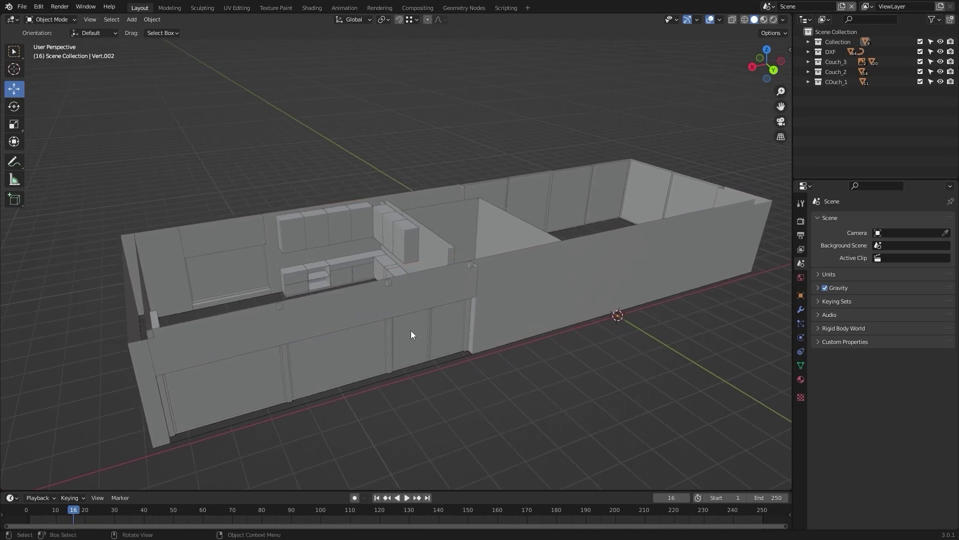
Step: Select the house's outer walls, partition walls and front lintel, and move them to a new collection named Walls
left_click(407, 297)
left_click(554, 295)
middle_click_drag(555, 296, 467, 302)
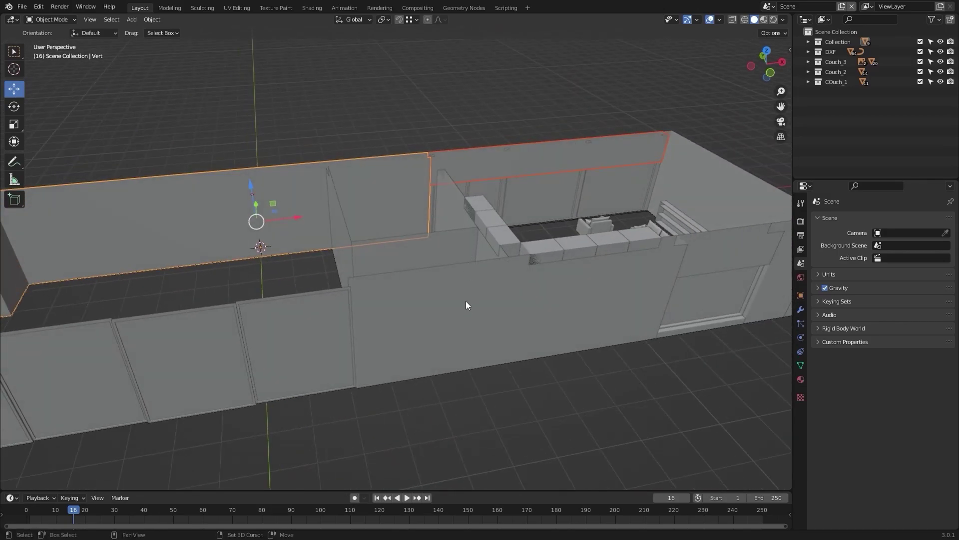
left_click(466, 304)
left_click(422, 253)
middle_click_drag(423, 253, 349, 252)
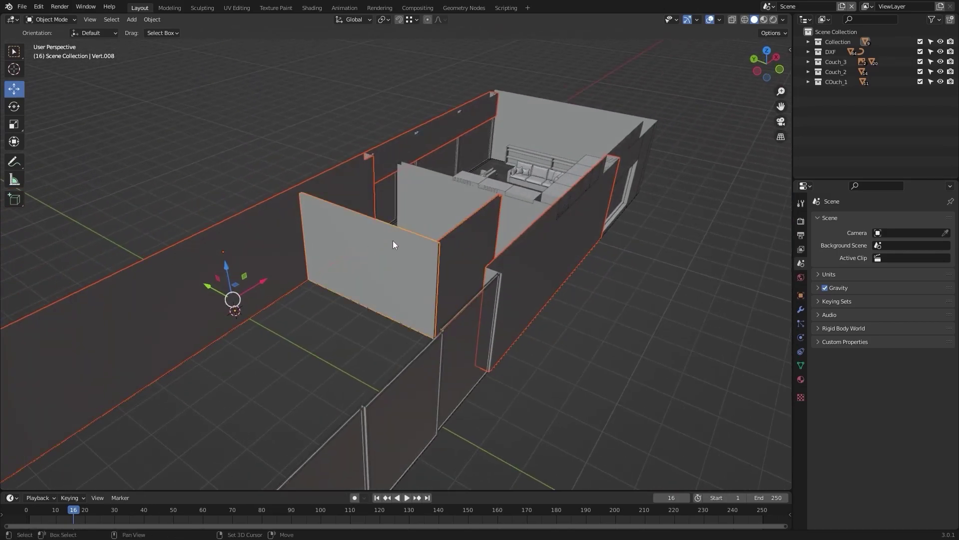
middle_click_drag(585, 227, 366, 218)
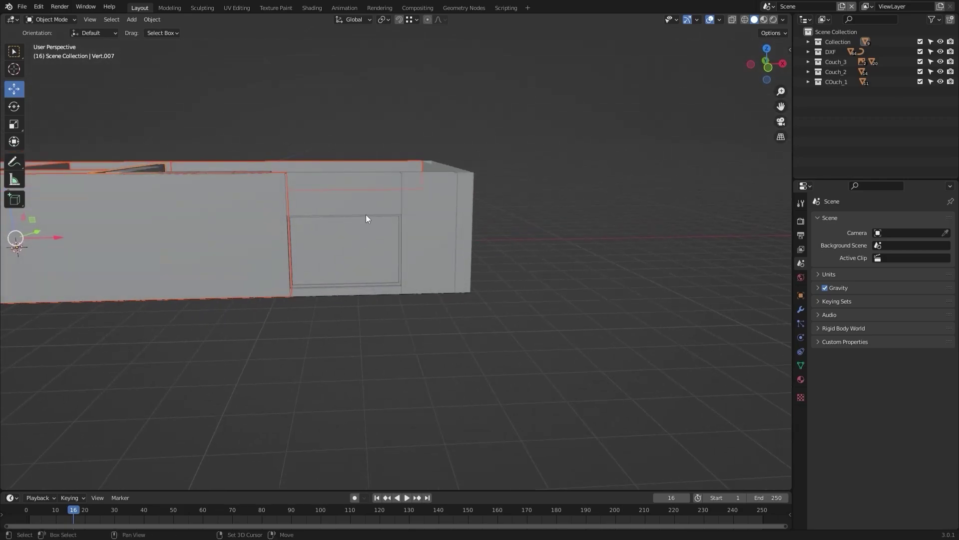
left_click(365, 291)
middle_click_drag(520, 226, 406, 241)
left_click(406, 242)
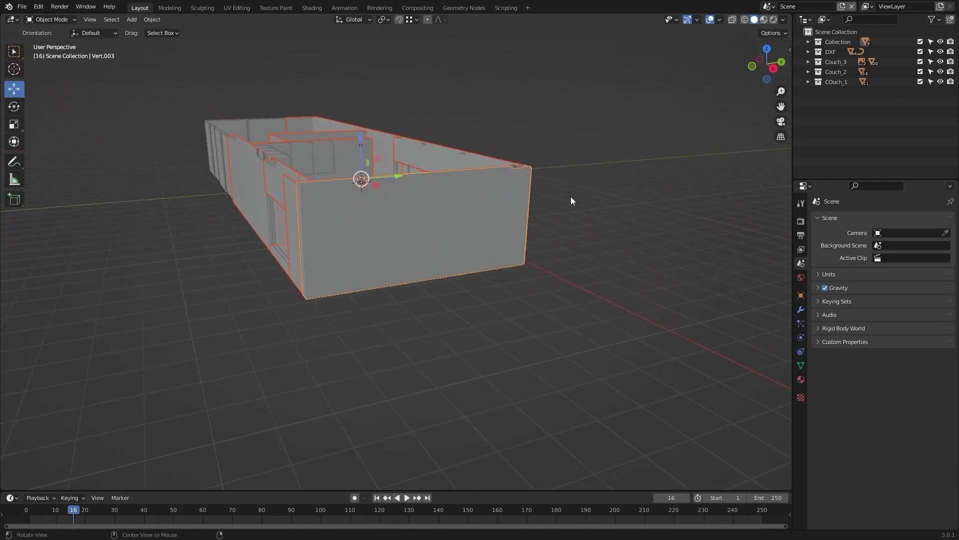
middle_click_drag(570, 198, 370, 228)
key("m")
left_click(369, 228)
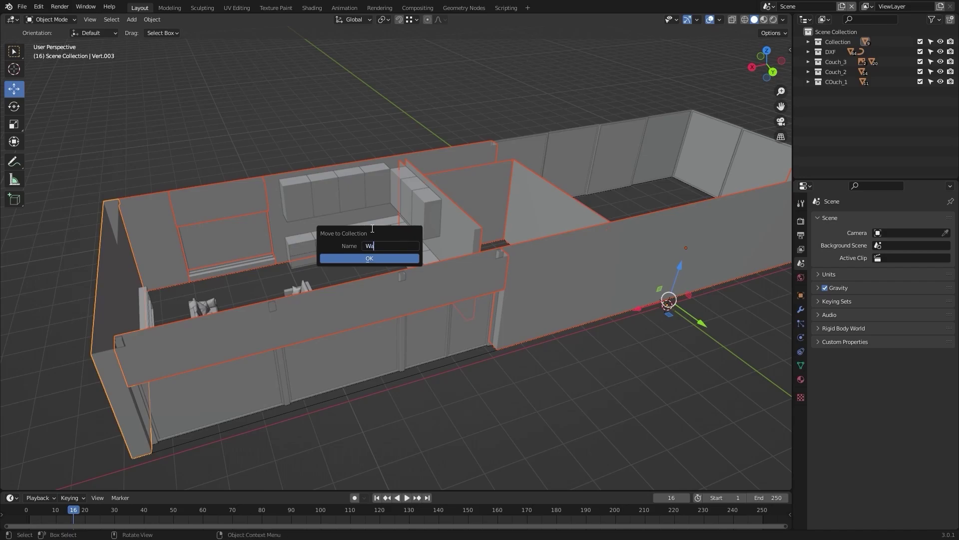
key("Return")
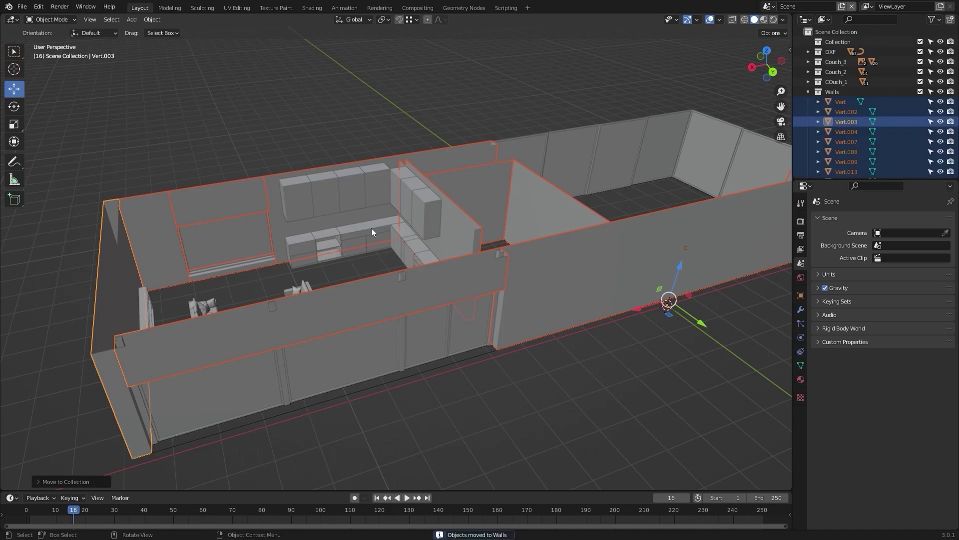
Step: Collapse the Walls collection and hide Walls, COuch_1, Couch_2 and Couch_3 in the viewport
left_click(808, 90)
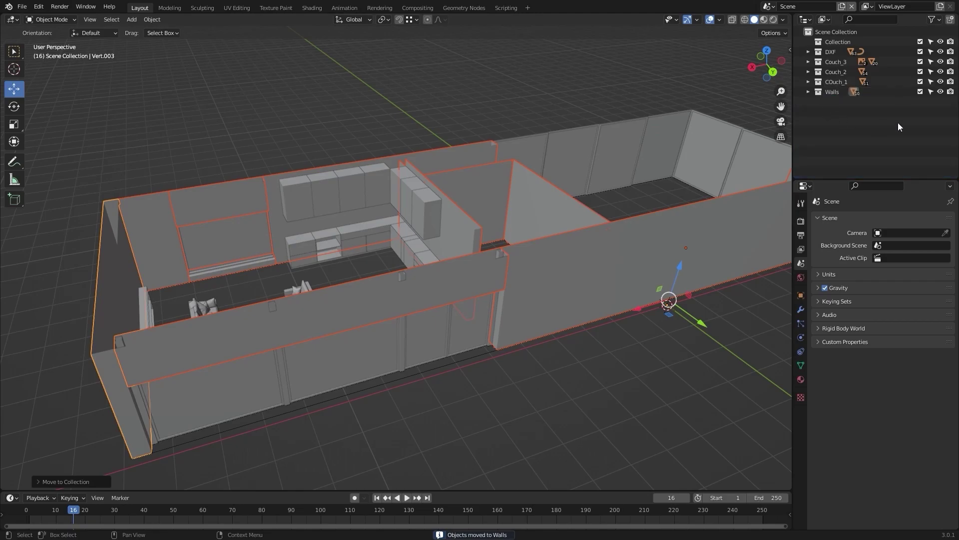
left_click(938, 91)
left_click(940, 81)
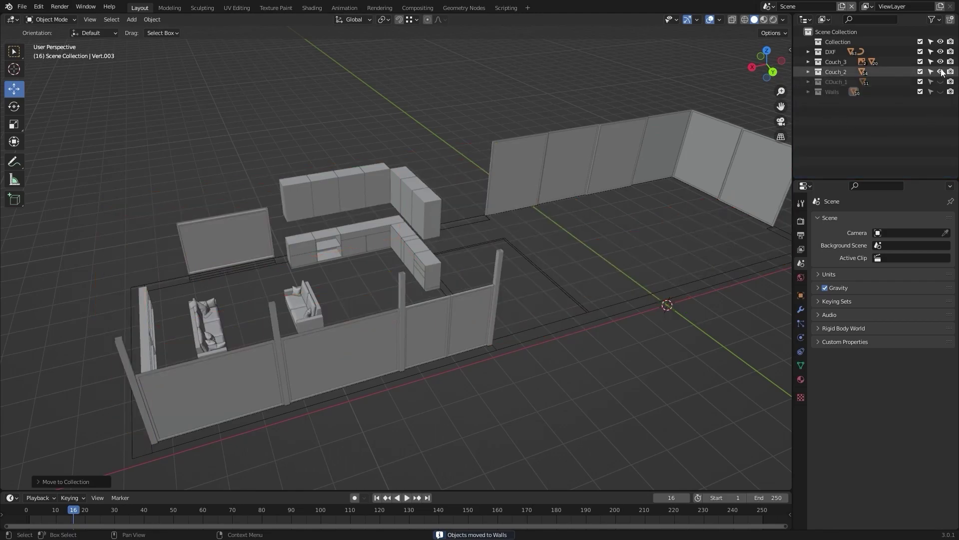
left_click(941, 71)
left_click(940, 62)
Step: In wireframe, select the window panels forming the corner at the far end of the house and move them to a new collection named Windows
middle_click_drag(649, 336, 533, 289, "shift")
mouse_move(533, 290)
middle_mouse_down("shift")
mouse_move(493, 317)
mouse_move(553, 311)
middle_mouse_up("shift")
key("z")
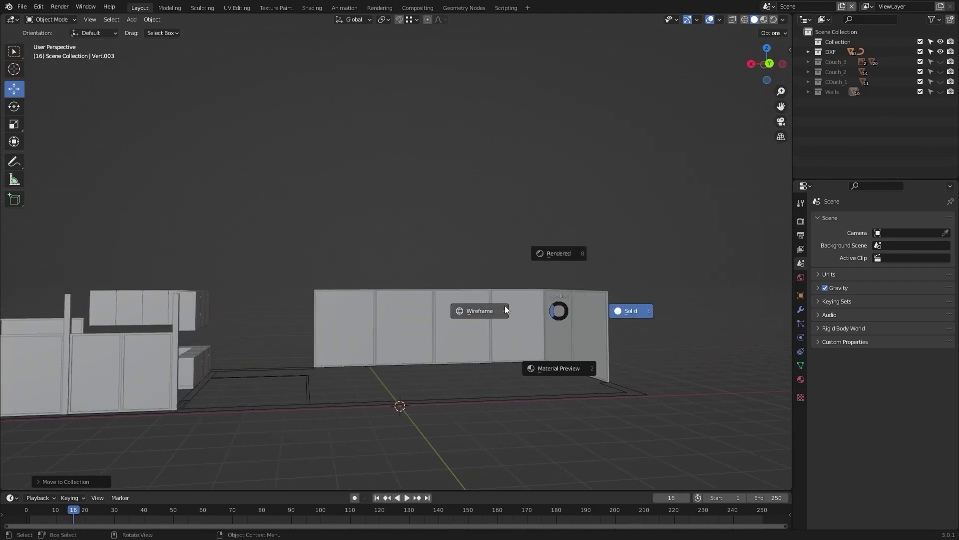
left_click(475, 311)
left_click_drag(207, 251, 704, 330)
middle_click_drag(624, 287, 625, 304)
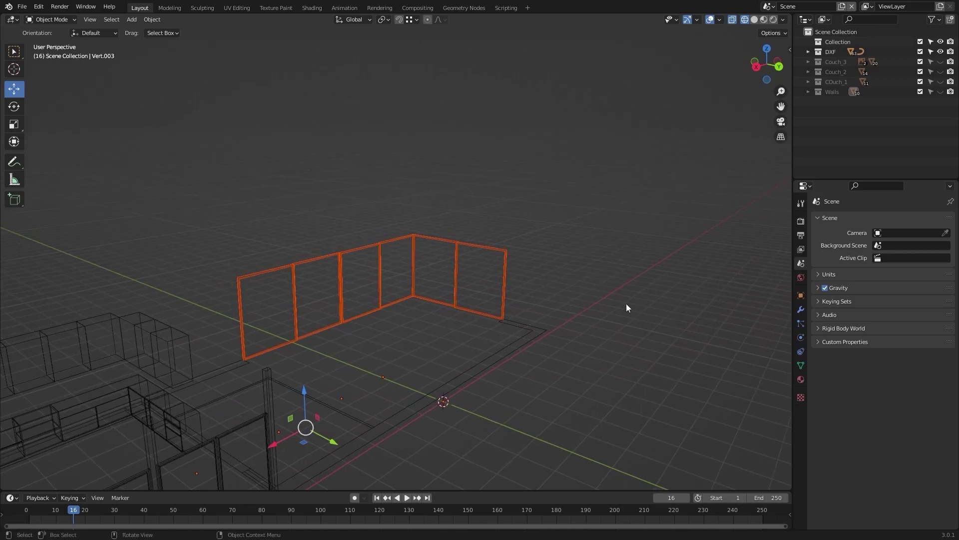
key("m")
left_click(598, 293)
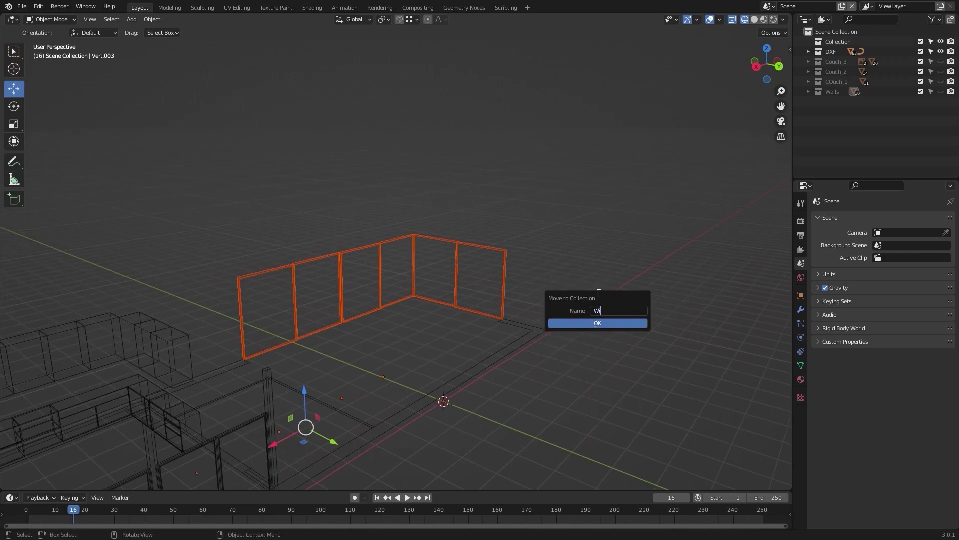
key("Return")
left_click(599, 293)
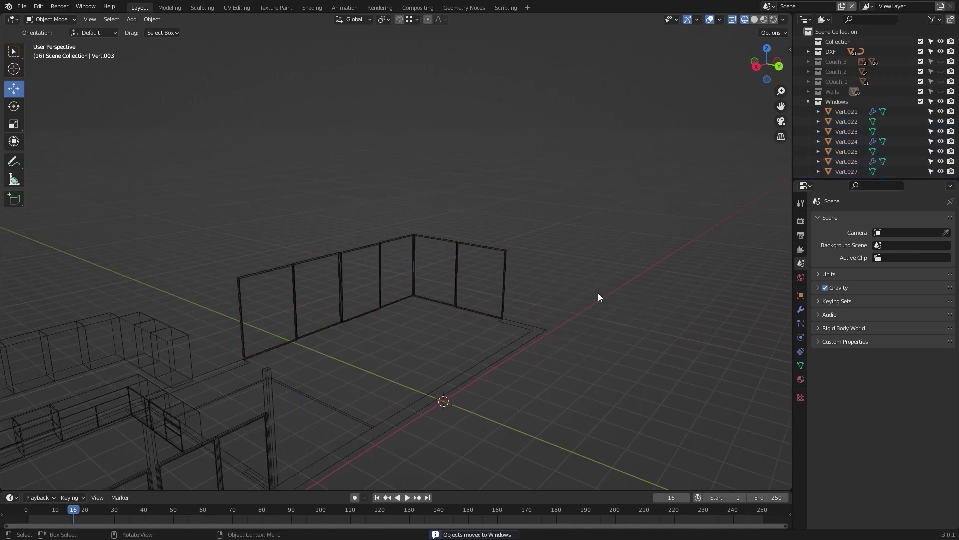
Step: Return the viewport to solid shading and hide the Windows collection
middle_click_drag(599, 293, 478, 229)
key("z")
left_click(600, 253)
middle_click_drag(600, 252, 656, 254)
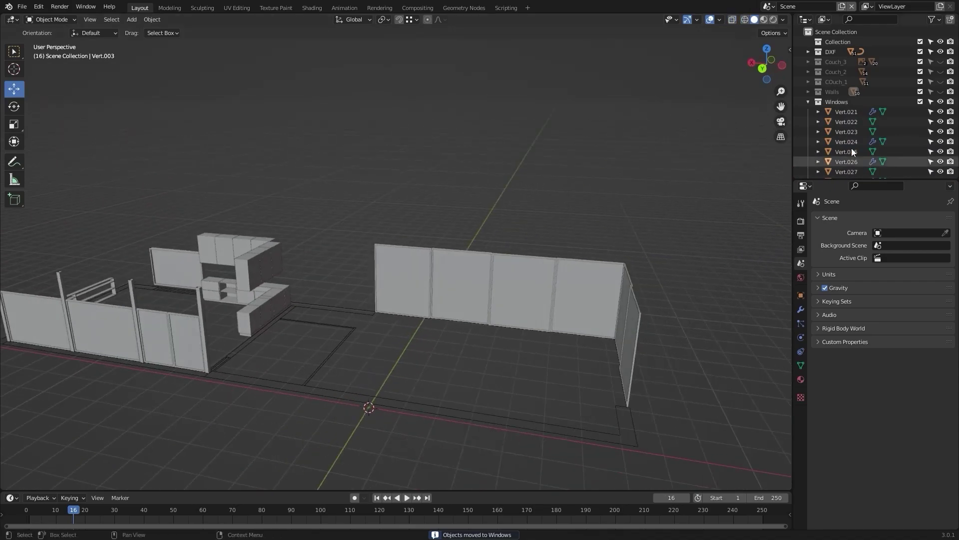
left_click(940, 101)
Step: In wireframe, select the living room's front windows and their posts and move them to the existing Windows collection
mouse_move(322, 270)
middle_mouse_down("shift")
mouse_move(477, 312)
mouse_move(357, 298)
mouse_move(606, 337)
mouse_move(526, 306)
mouse_move(370, 306)
mouse_move(422, 313)
mouse_move(408, 310)
middle_mouse_up("shift")
key("shift+z")
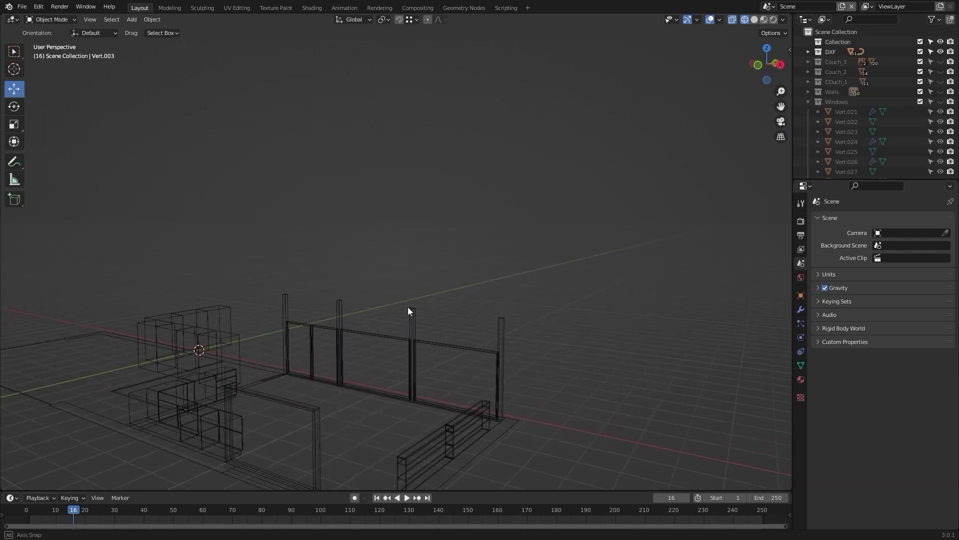
left_click_drag(619, 259, 269, 346)
middle_click_drag(456, 318, 444, 333)
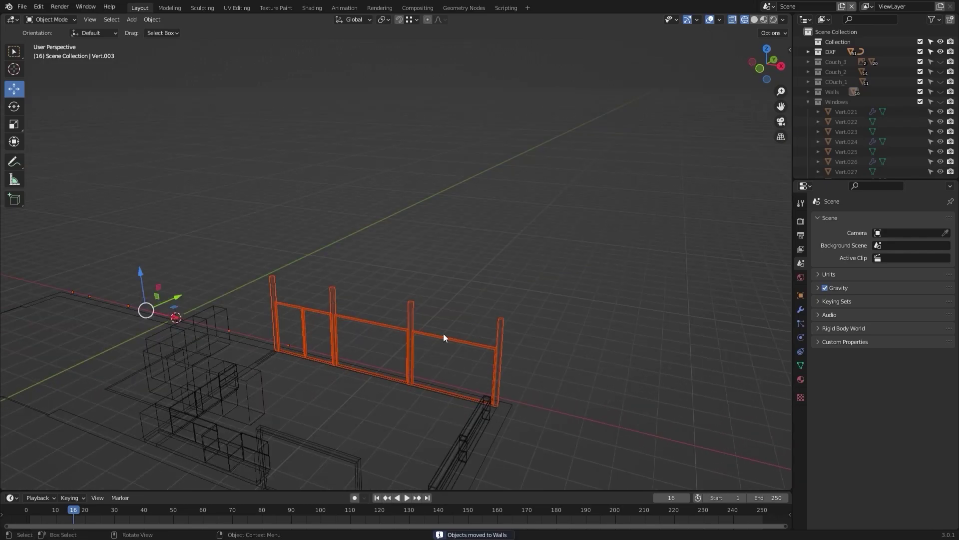
key("m")
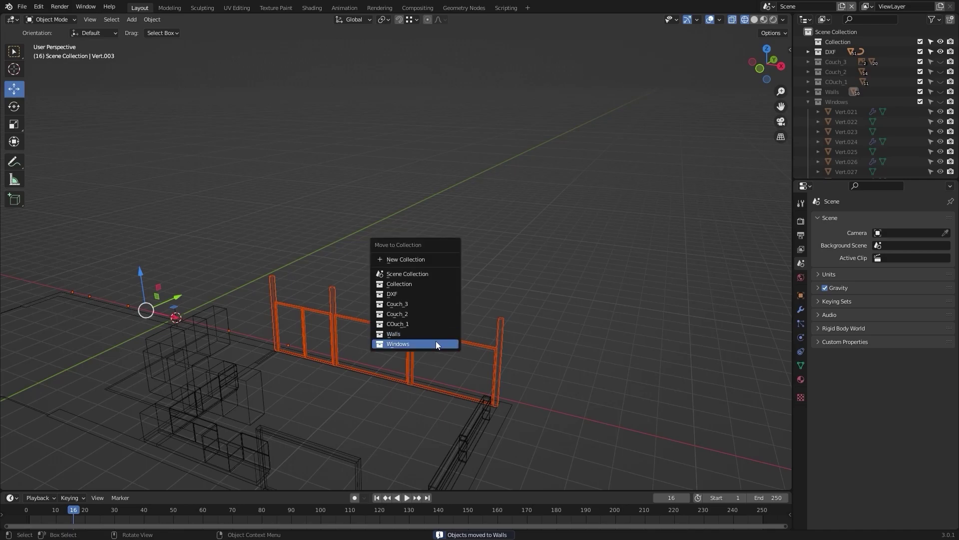
left_click(436, 341)
Step: In top view, select all the kitchen cabinets, move them to a new collection named Kitchen_Cabinets, and hide that collection
middle_click_drag(559, 304, 437, 333)
key("KP_7")
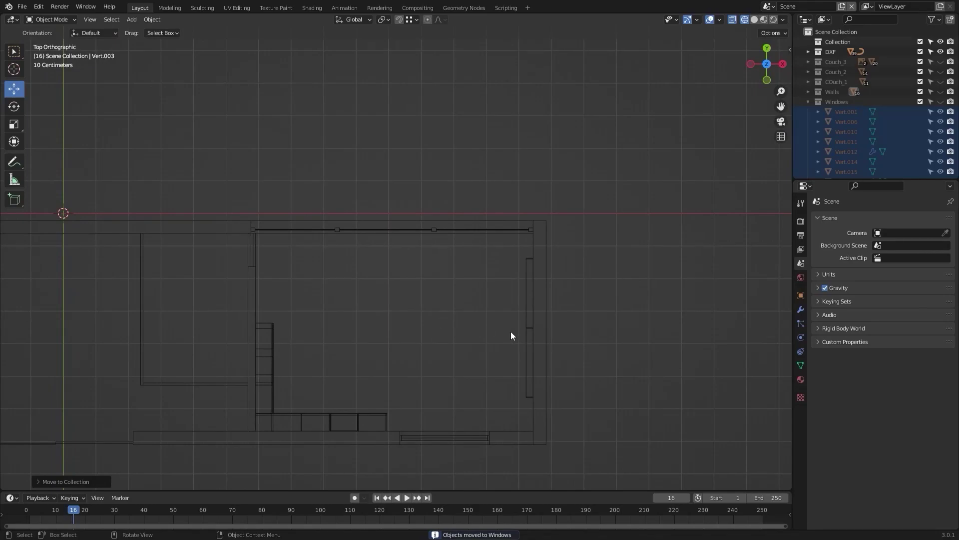
middle_click_drag(525, 452, 490, 347, "shift")
middle_click_drag(202, 254, 265, 212, "shift")
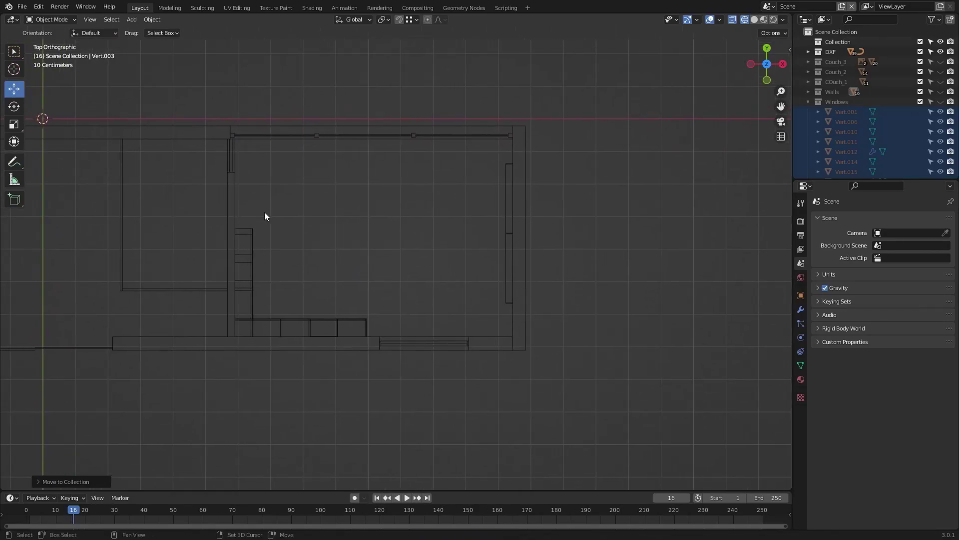
left_click_drag(394, 188, 243, 325)
middle_click_drag(337, 257, 329, 294, "shift")
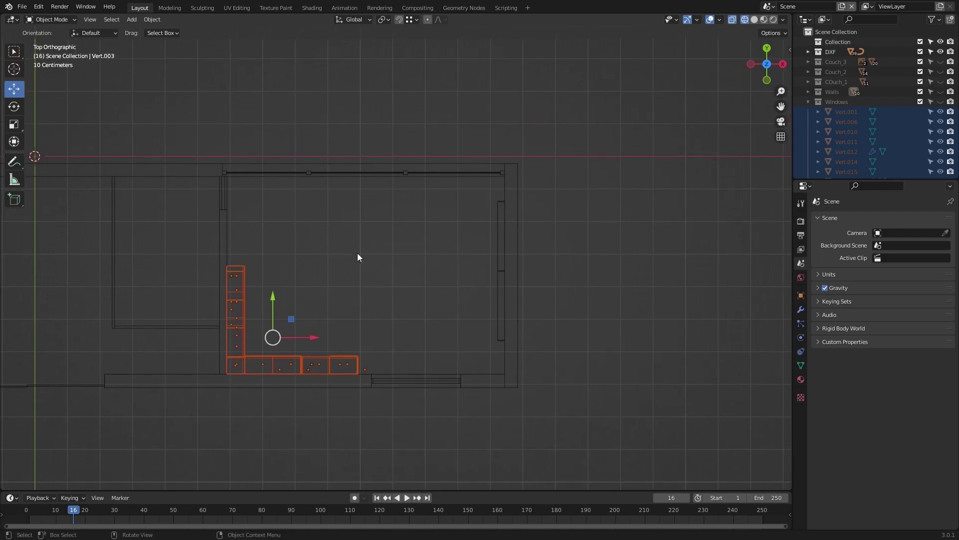
key("m")
left_click(355, 171)
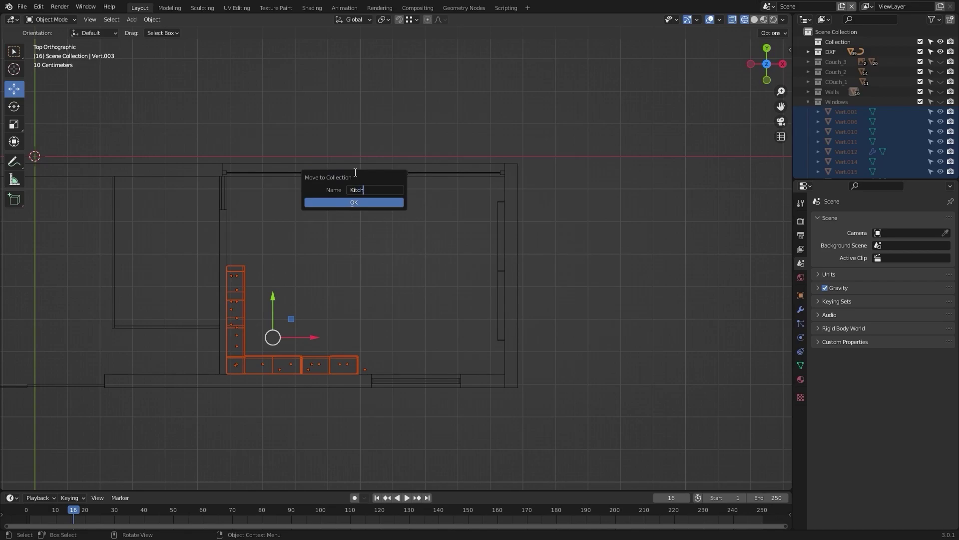
type("Cabinets")
key("Return")
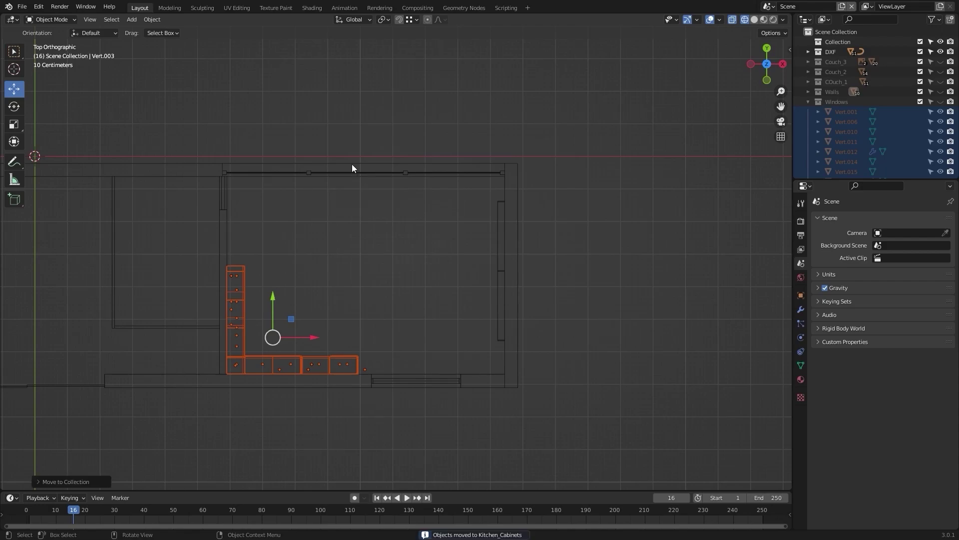
left_click(941, 112)
Step: In solid shading, select the frame and pane of the remaining kitchen-side window and move them to the Windows collection
middle_click_drag(362, 442, 371, 381, "shift")
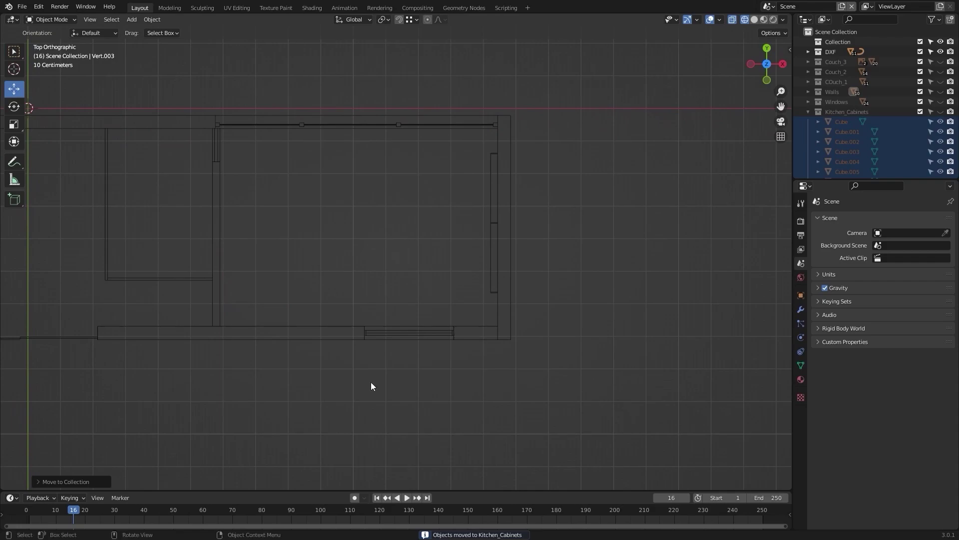
middle_click_drag(208, 359, 361, 317)
key("alt+z")
middle_click_drag(215, 393, 481, 250)
scroll(312, 383, "up", 1)
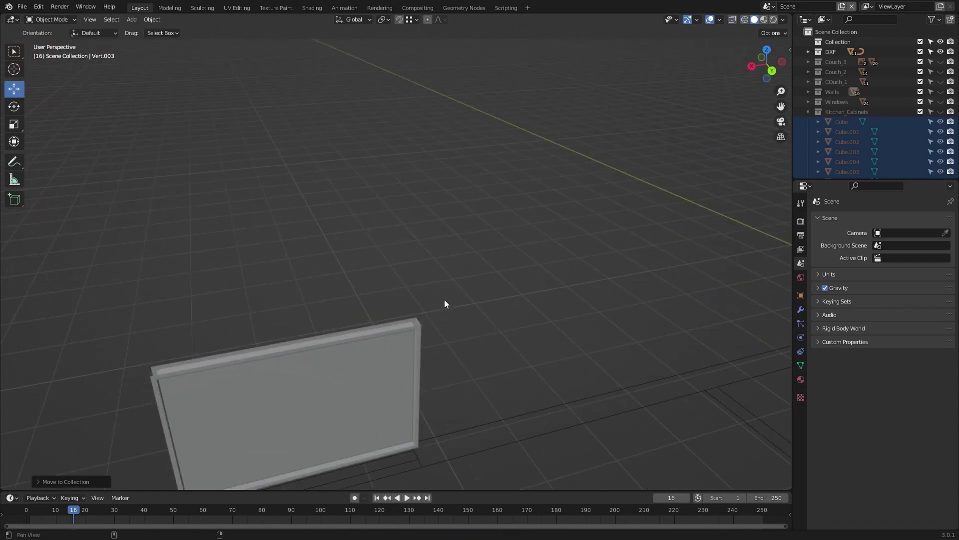
left_click(380, 354)
left_click(418, 327, "shift")
middle_click_drag(417, 328, 420, 244)
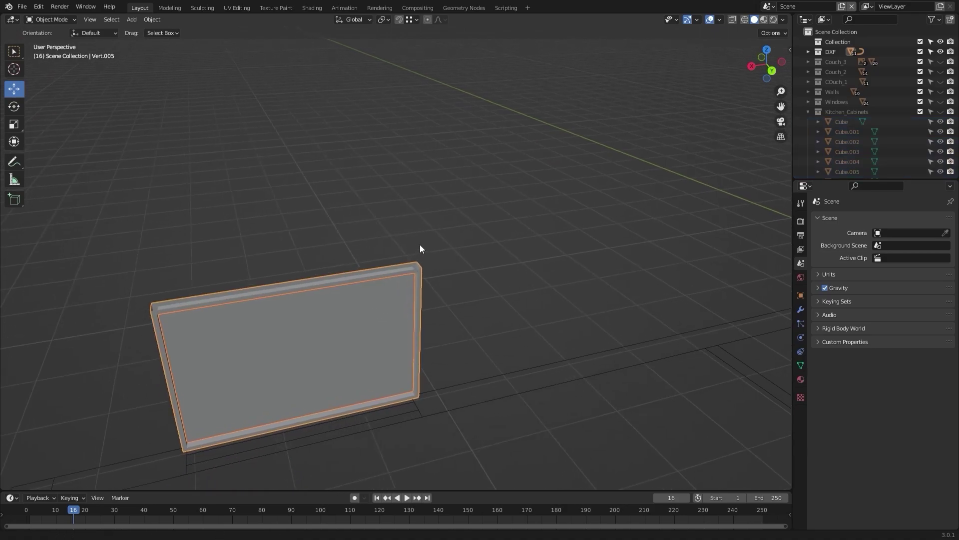
key("m")
left_click(405, 328)
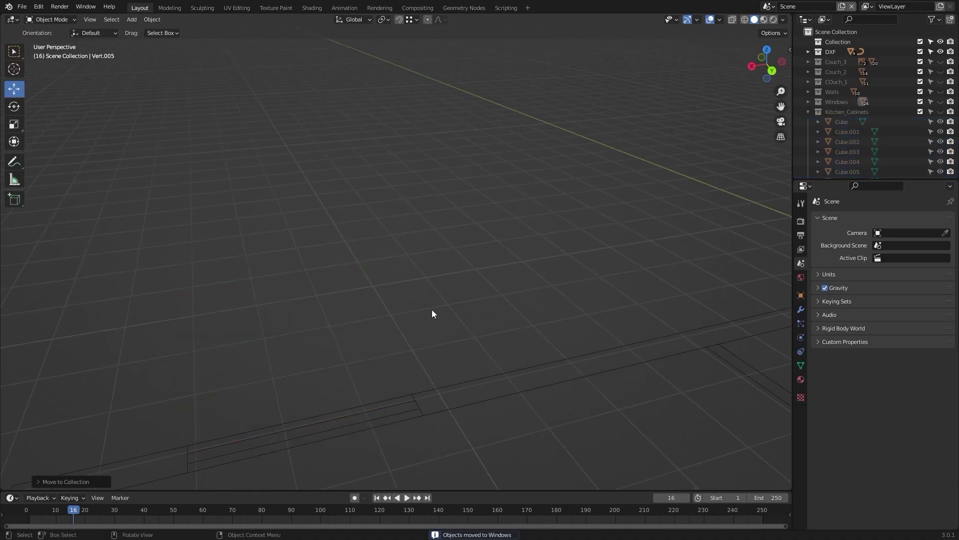
Step: In top-view wireframe, select the wall shelf, move it to a new collection named Book_Shelf, and restore solid shading
mouse_move(524, 227)
middle_mouse_down()
mouse_move(384, 256)
mouse_move(282, 307)
middle_mouse_up()
key("KP_7")
scroll(393, 267, "down", 2)
middle_click_drag(370, 209, 380, 272, "shift")
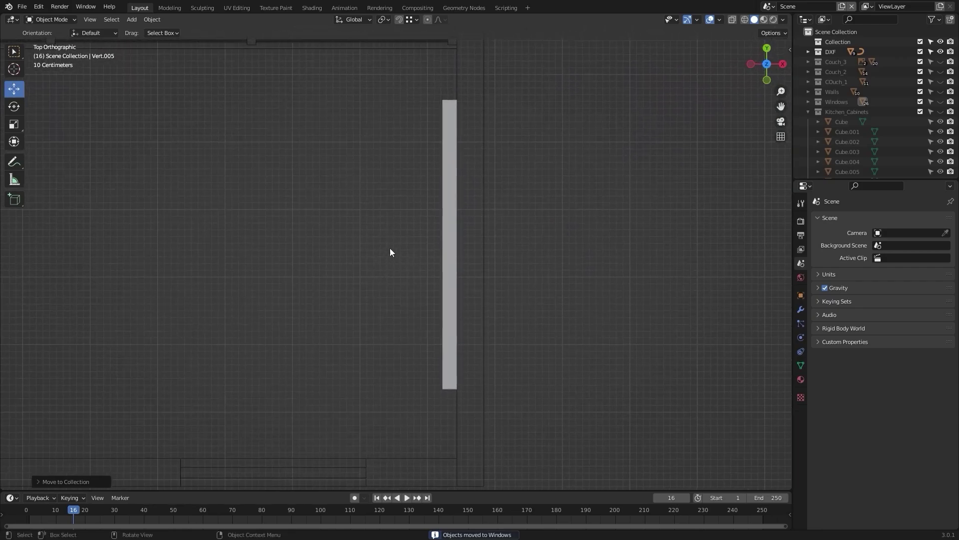
key("z")
left_click(320, 235)
left_click_drag(409, 68, 451, 409)
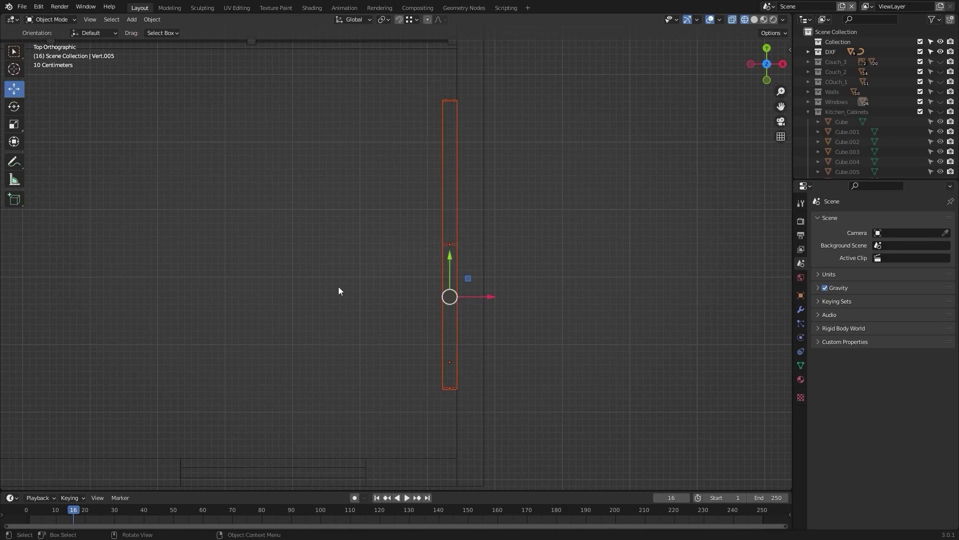
key("m")
left_click(323, 202)
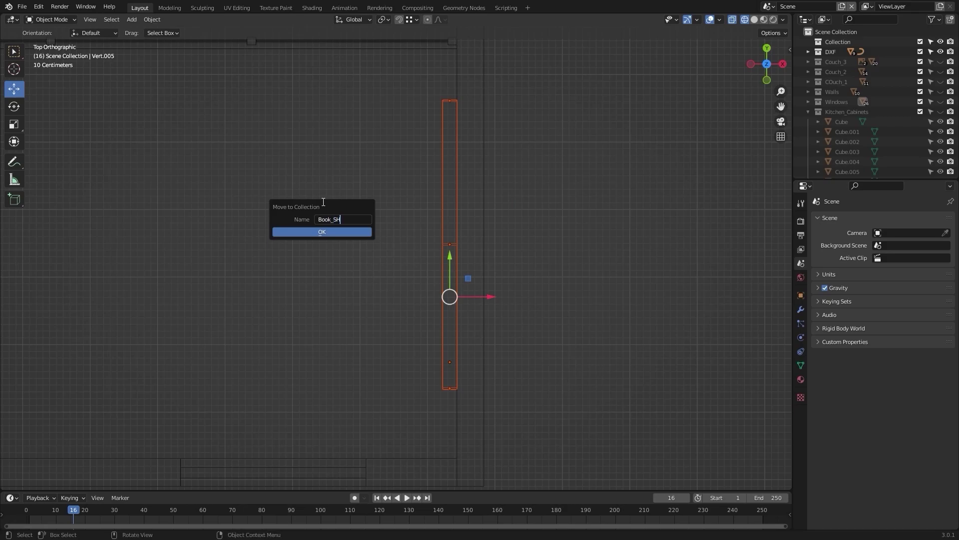
key("Return")
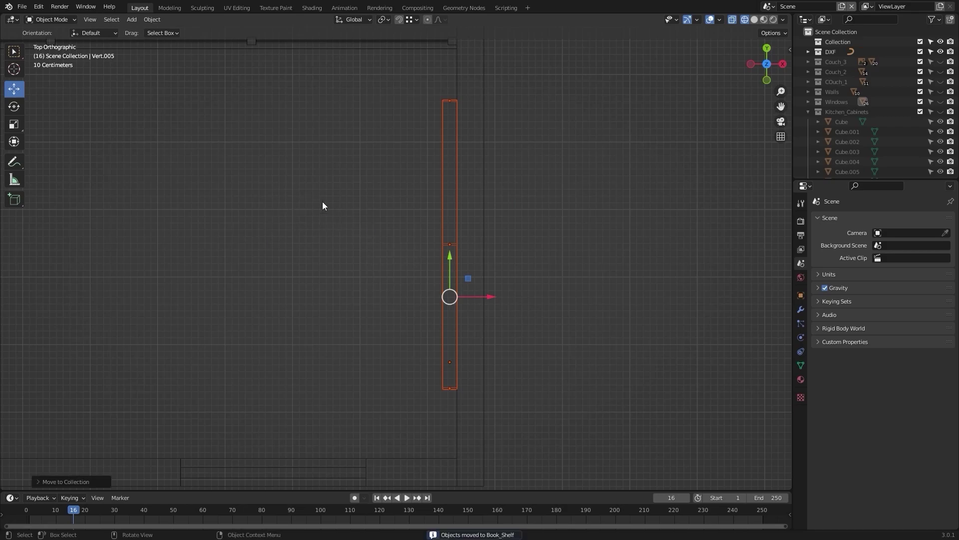
scroll(304, 257, "down", 5)
key("shift+z")
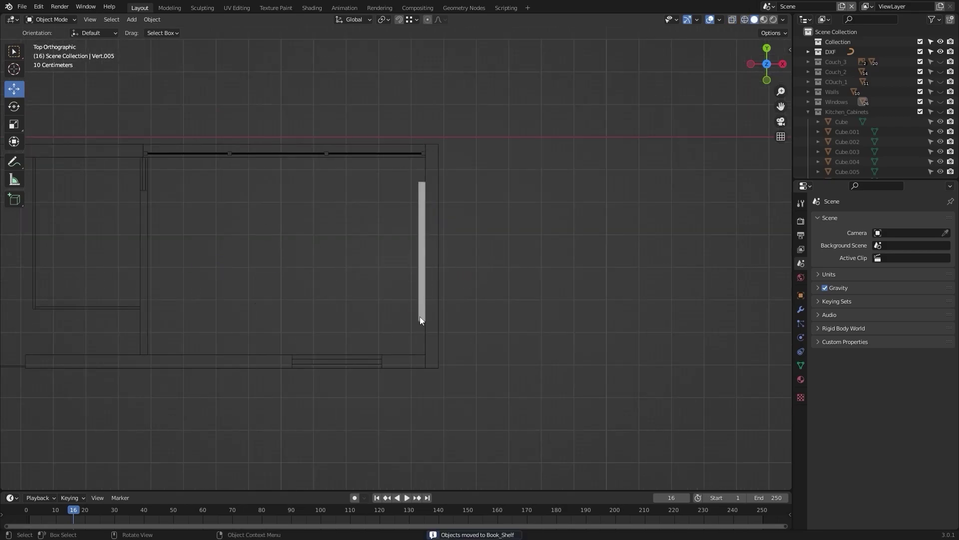
Step: Collapse the Kitchen_Cabinets and Book_Shelf collections, unhide all the hidden couch, wall, window and cabinet collections, and clear the selection
scroll(407, 416, "up", 2)
middle_click_drag(407, 416, 790, 194)
left_click(808, 112)
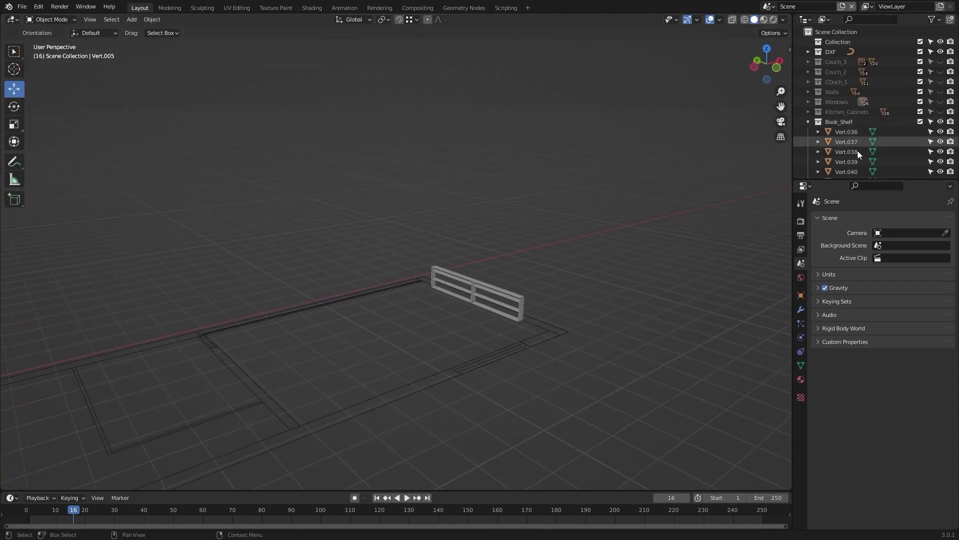
left_click(808, 122)
left_click_drag(940, 111, 941, 70)
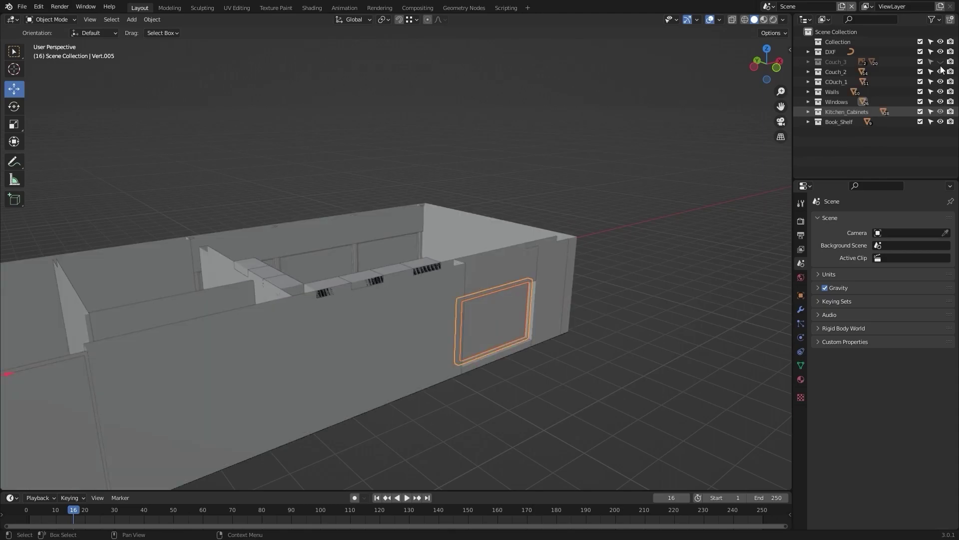
left_click(637, 231)
Step: In top-view wireframe, select the whole single-seat couch near the front windows, rotate it 180° about the vertical axis, and restore solid shading
middle_click_drag(19, 320, 404, 239)
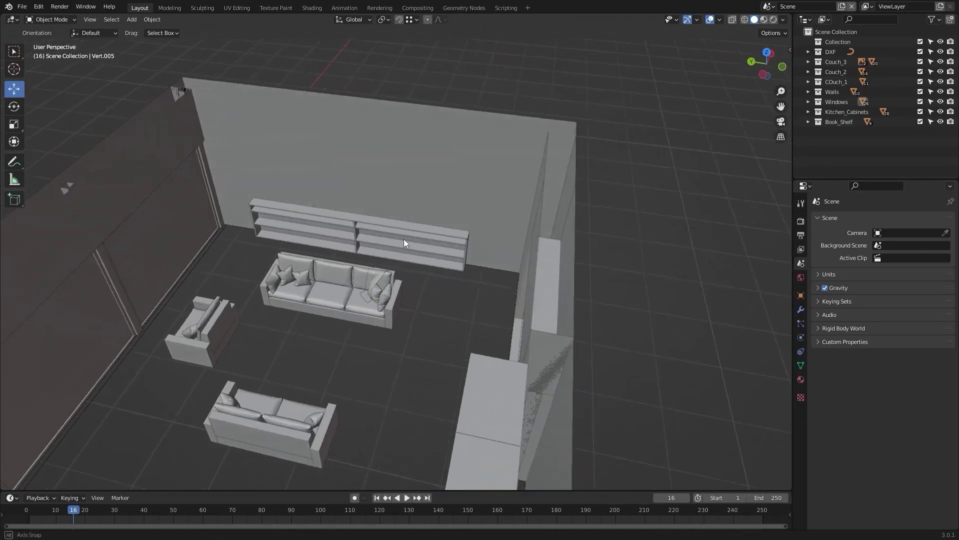
middle_click_drag(346, 289, 427, 285)
middle_click_drag(334, 304, 464, 292)
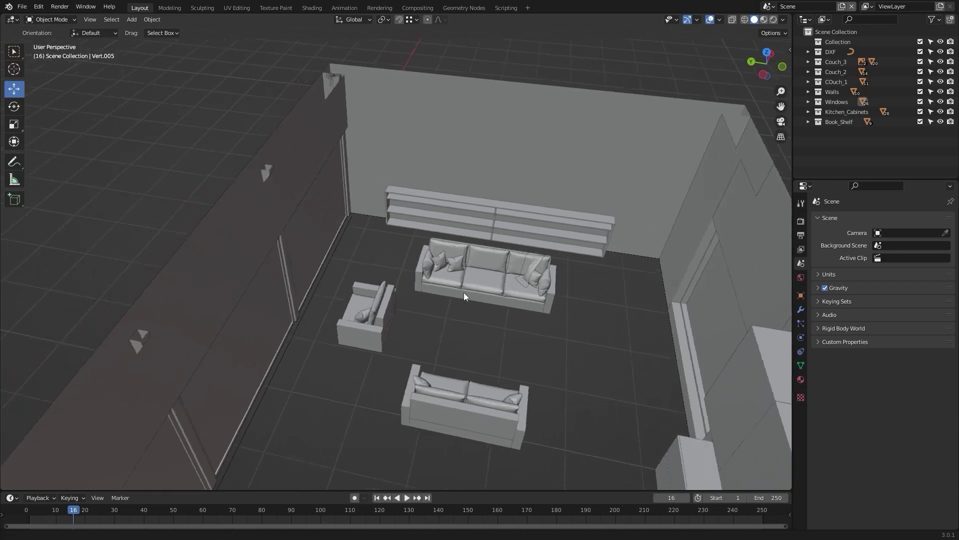
key("KP_7")
key("alt+z")
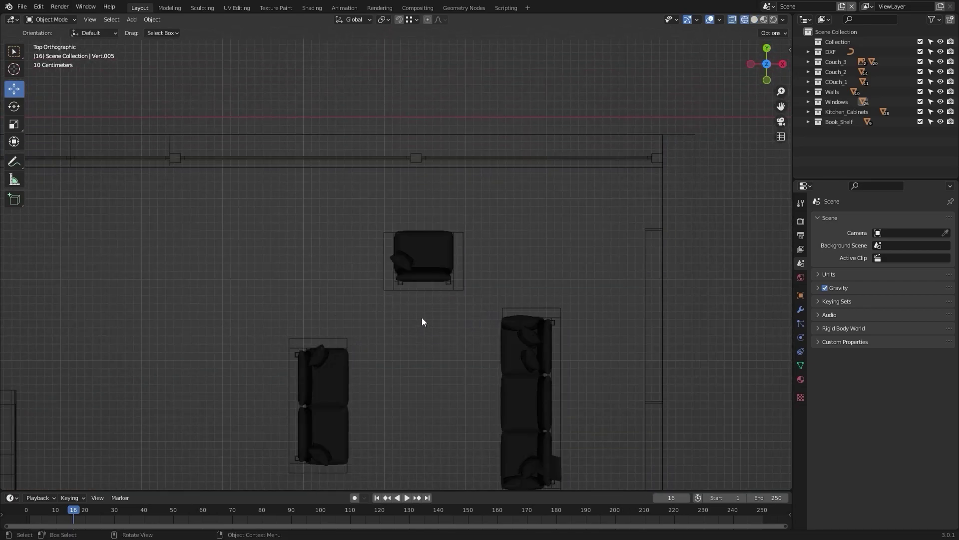
left_click_drag(375, 199, 484, 311)
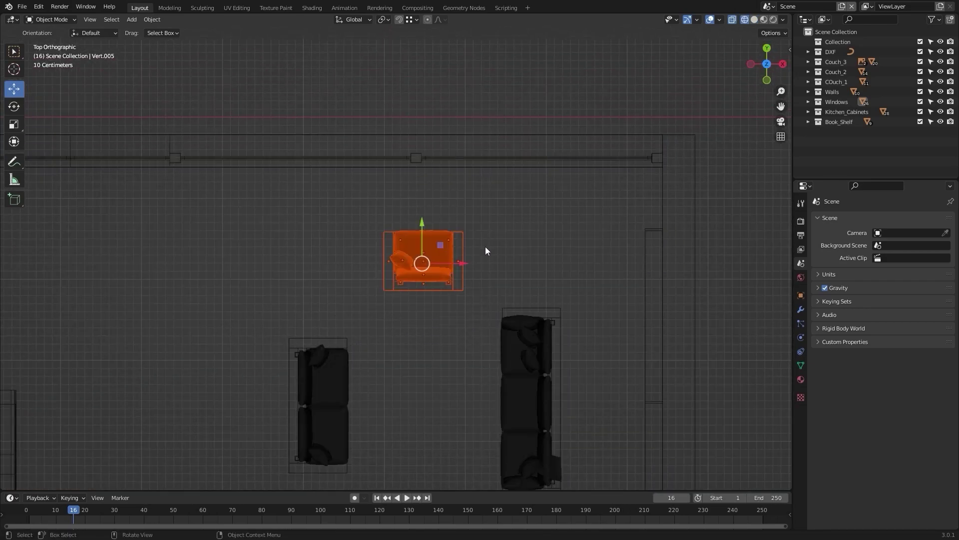
type("r180")
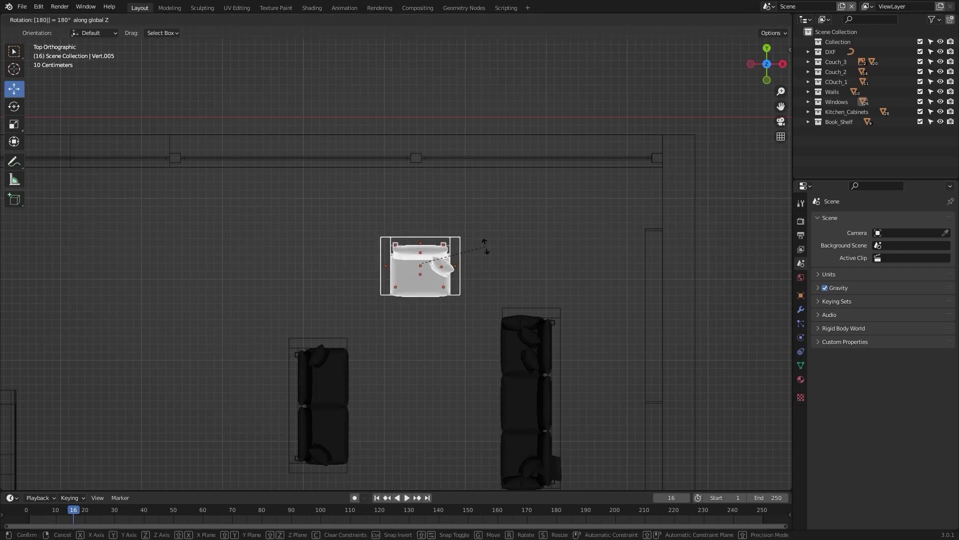
key("Return")
left_click(473, 239)
key("alt+z")
scroll(345, 335, "down", 2)
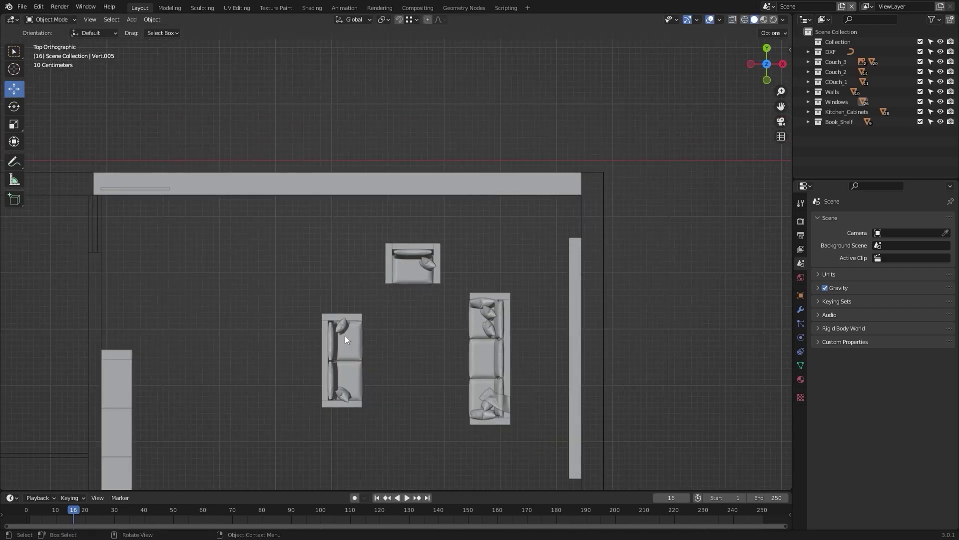
middle_click_drag(344, 335, 413, 328)
scroll(414, 328, "up", 2)
middle_click_drag(436, 298, 314, 251)
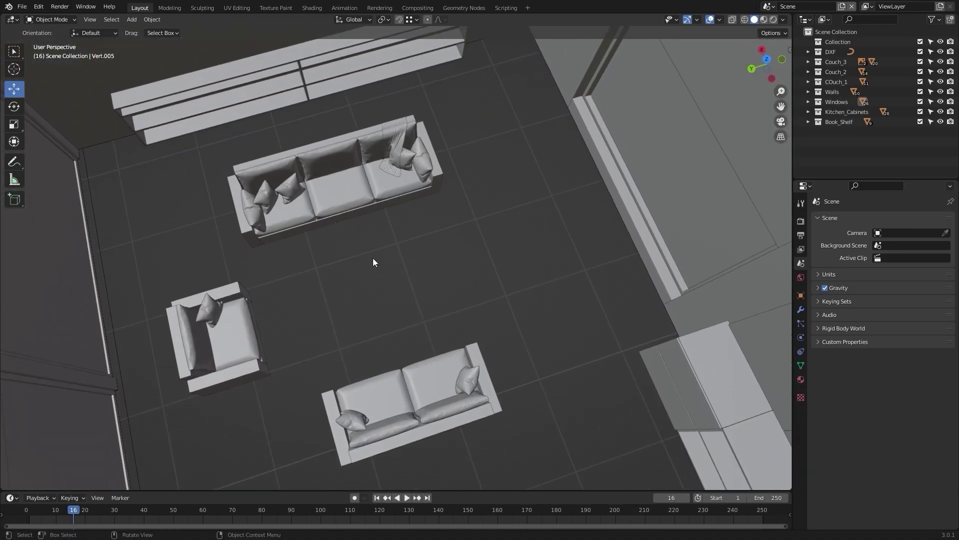
scroll(375, 295, "down", 2)
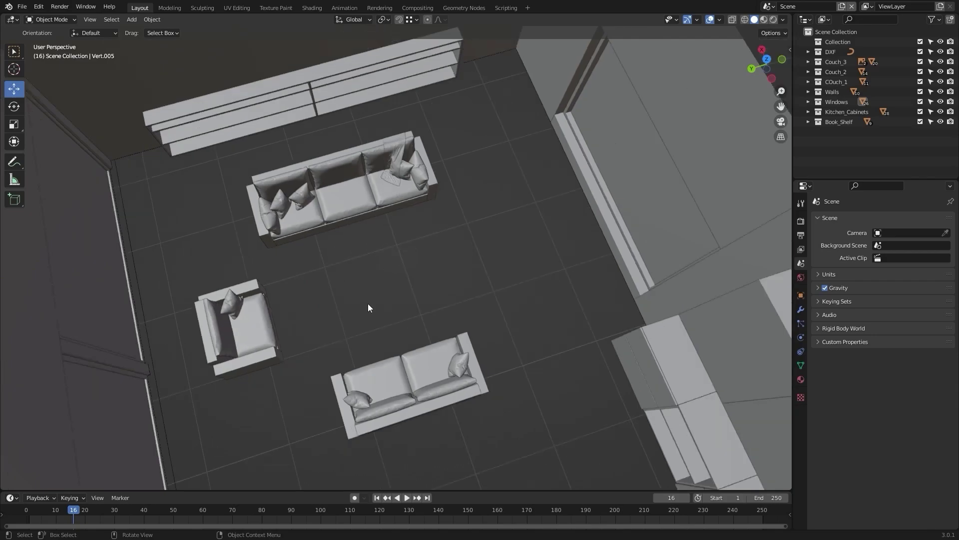